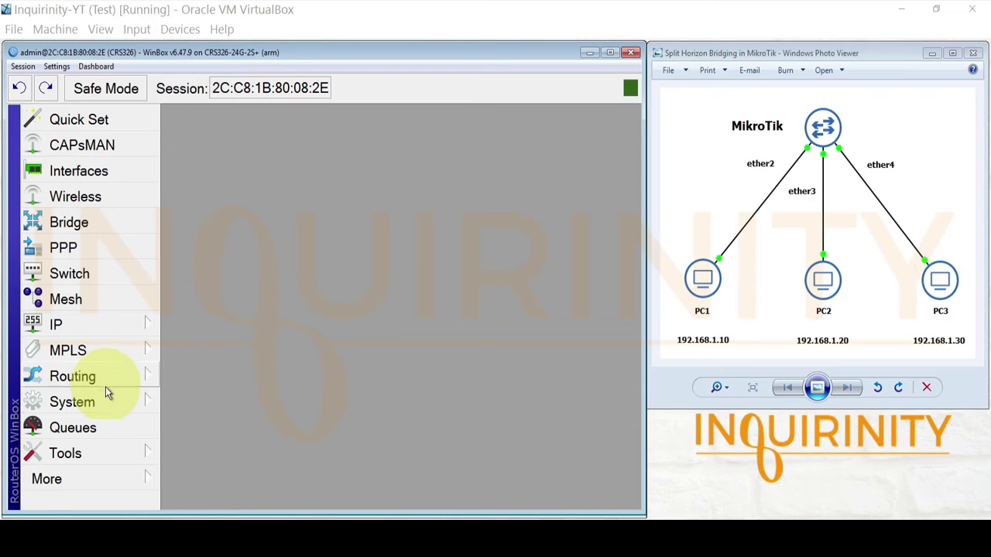
# Examine the CRS326 system resources, including board name, RouterOS version and factory software
pyautogui.click(114, 409)
pyautogui.click(205, 491)
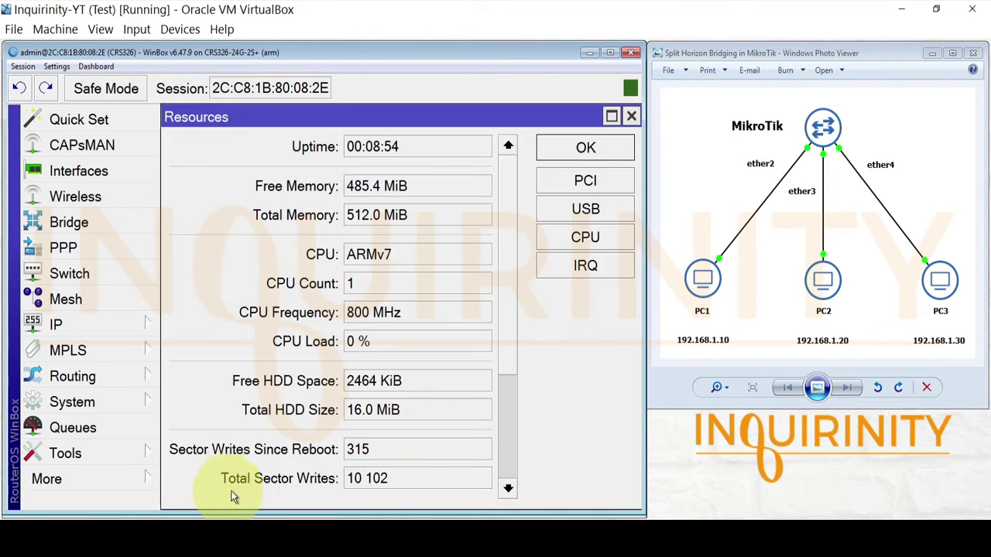
pyautogui.moveTo(504, 266); pyautogui.dragTo(508, 487)
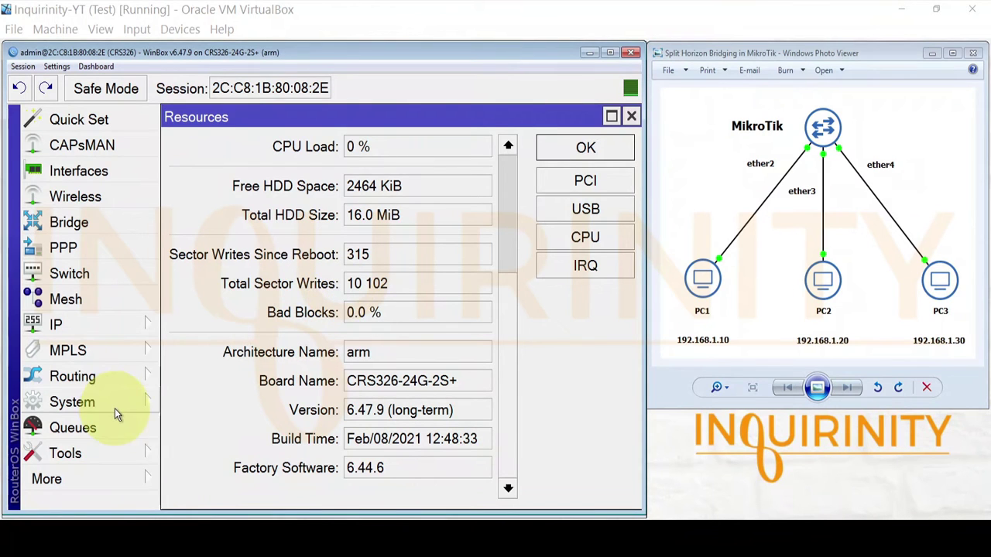
# Switch to the PC1 WinBox session and check the IP address assigned to its ether1 interface
pyautogui.click(124, 518)
pyautogui.click(137, 485)
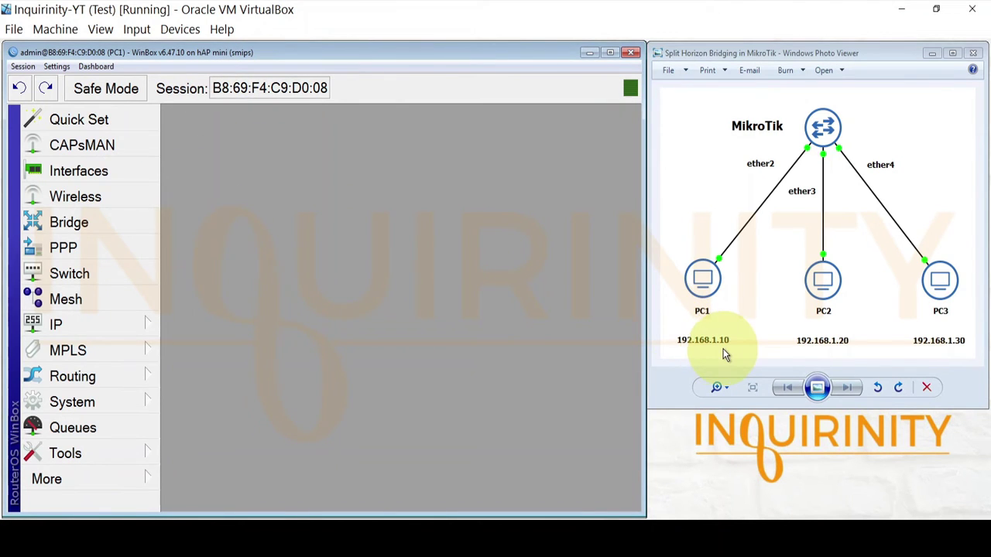
pyautogui.click(71, 325)
pyautogui.click(228, 112)
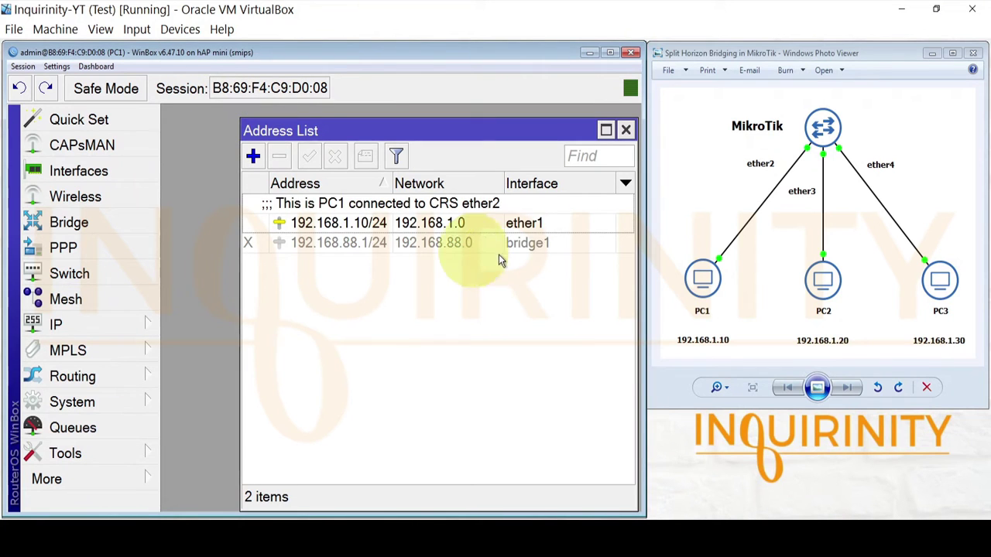
pyautogui.click(526, 225)
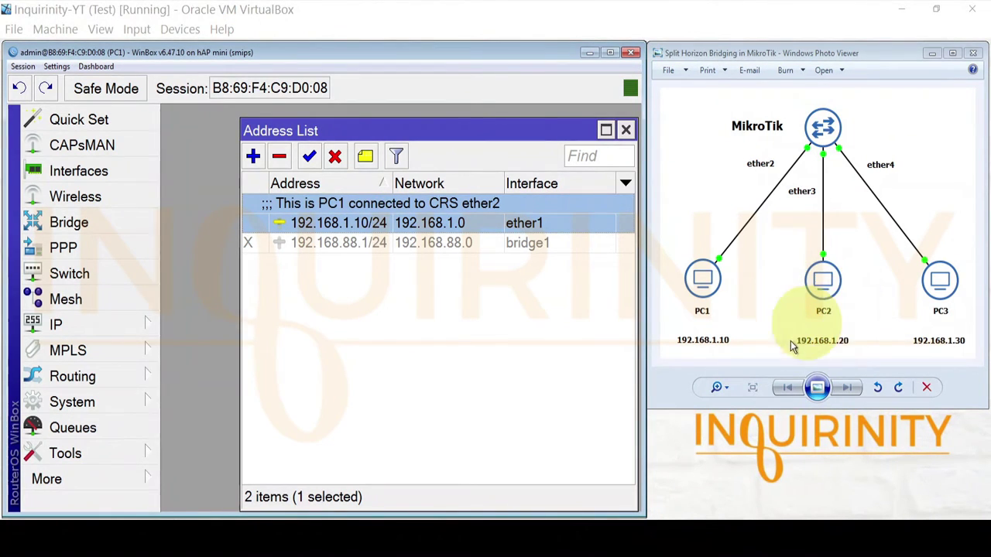
# In the PC2 session, change the comment of the 192.168.1.20/24 address to "This is PC2 connect to CRS ether3"
pyautogui.click(130, 513)
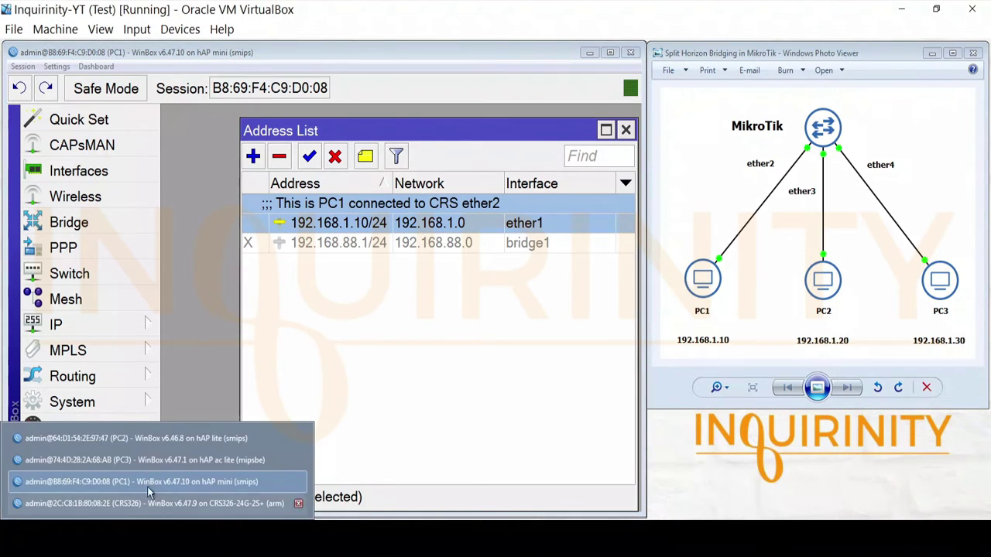
pyautogui.click(166, 460)
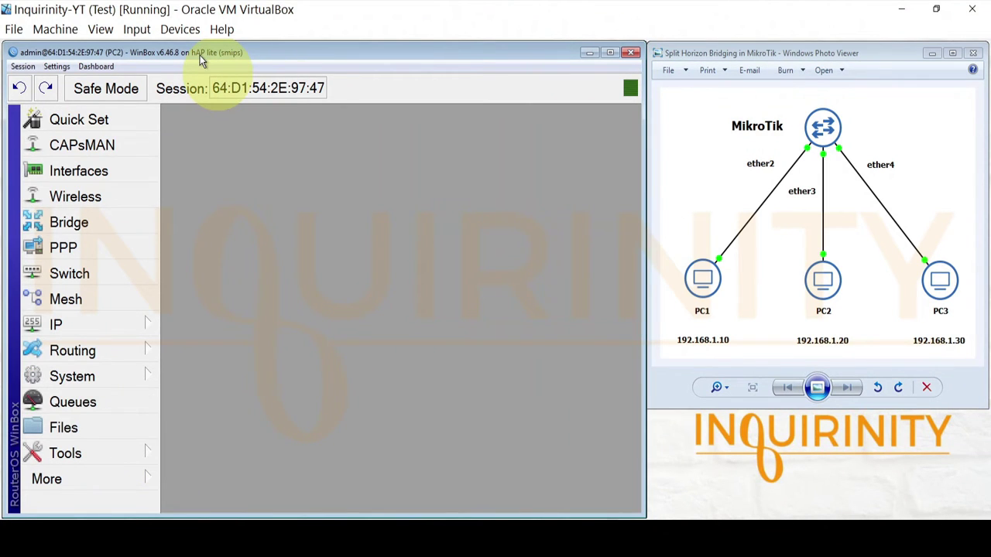
pyautogui.click(110, 327)
pyautogui.click(244, 113)
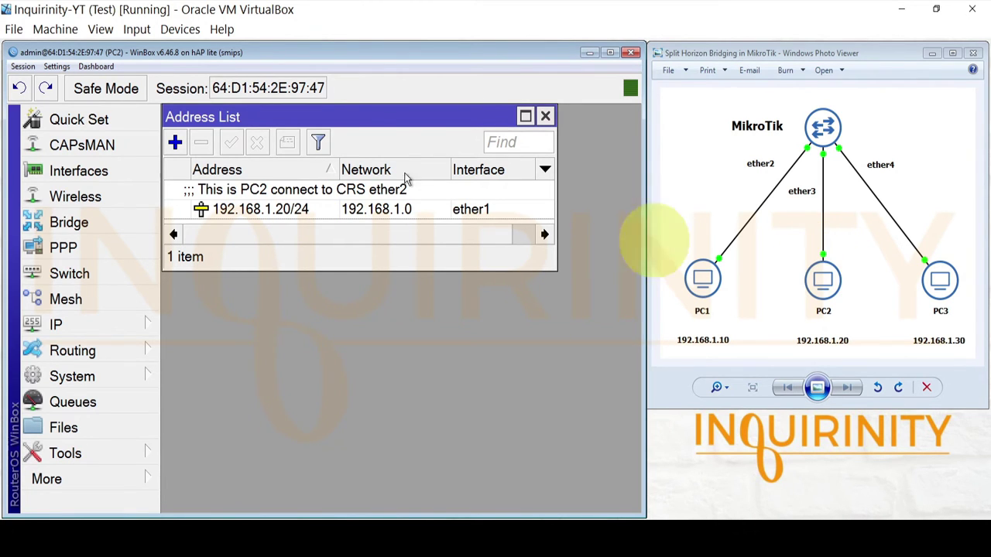
pyautogui.doubleClick(376, 209)
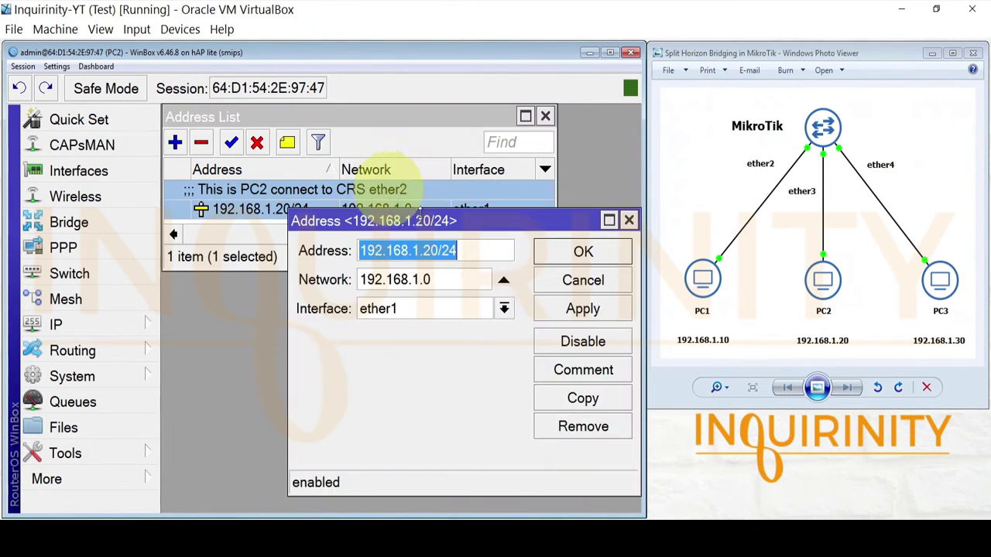
pyautogui.click(588, 370)
pyautogui.click(455, 275)
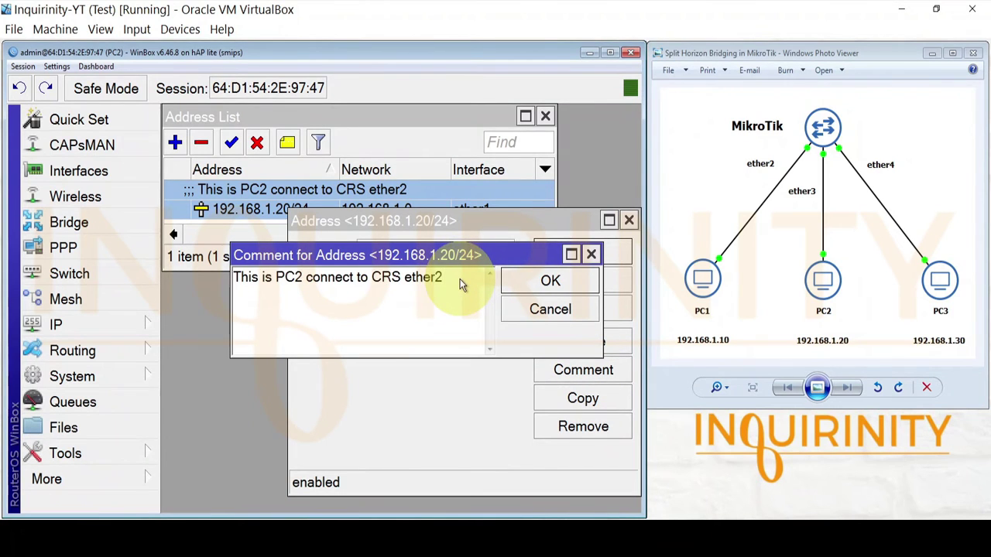
pyautogui.press('BackSpace')
pyautogui.write('3')
pyautogui.click(549, 281)
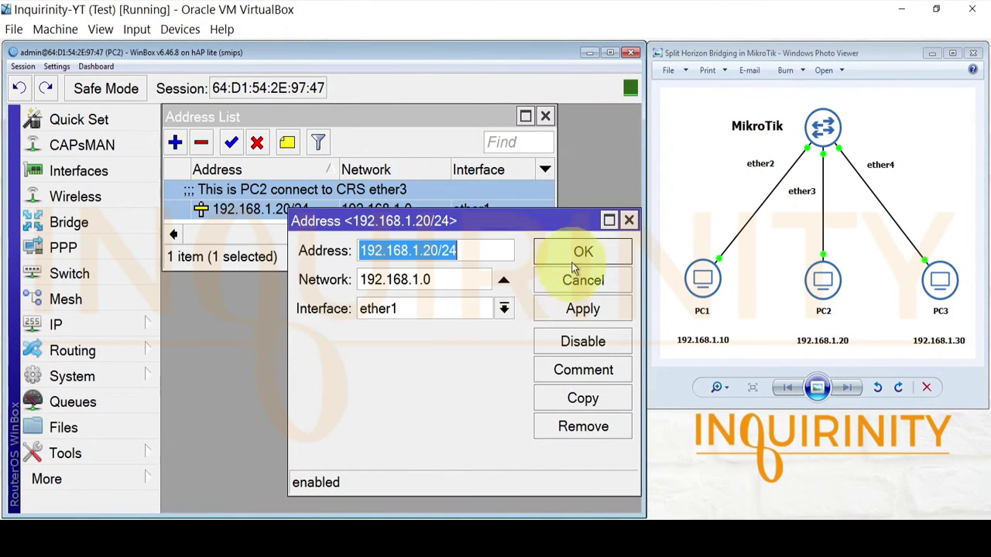
pyautogui.click(570, 263)
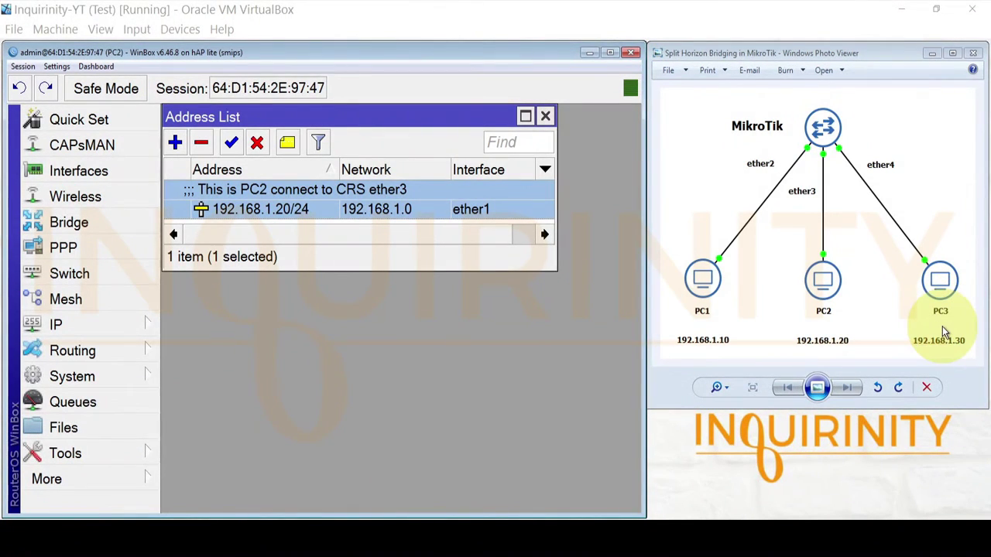
# Switch to the PC3 WinBox session and check its IP address list
pyautogui.moveTo(93, 515)
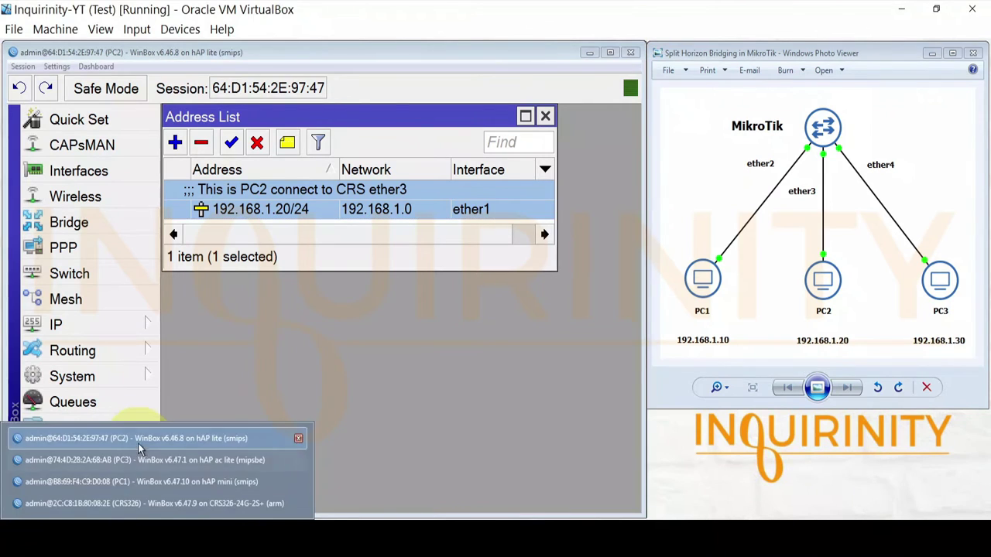
pyautogui.click(144, 460)
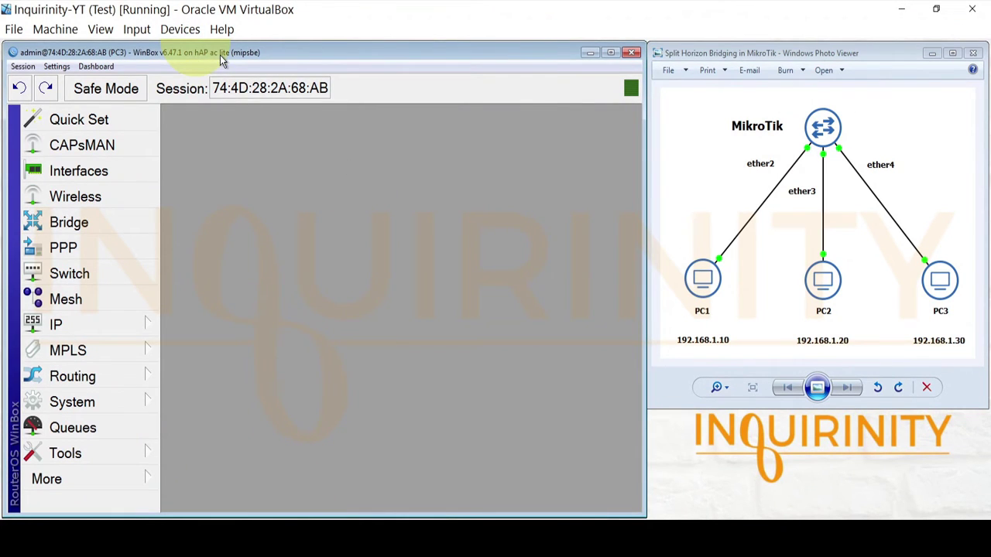
pyautogui.click(127, 322)
pyautogui.click(213, 108)
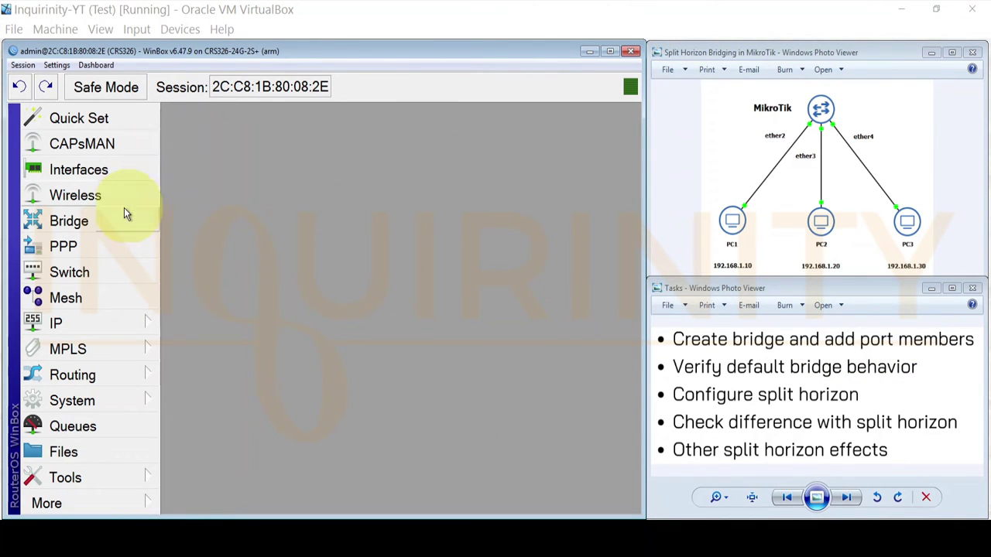
# Examine the existing Connect bridge in the CRS326 bridge list
pyautogui.click(105, 220)
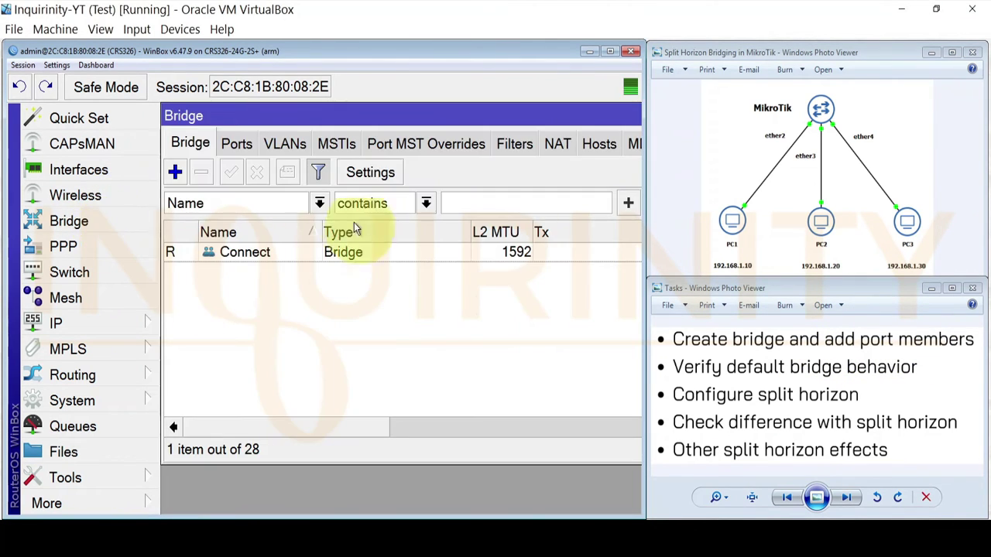
pyautogui.click(244, 254)
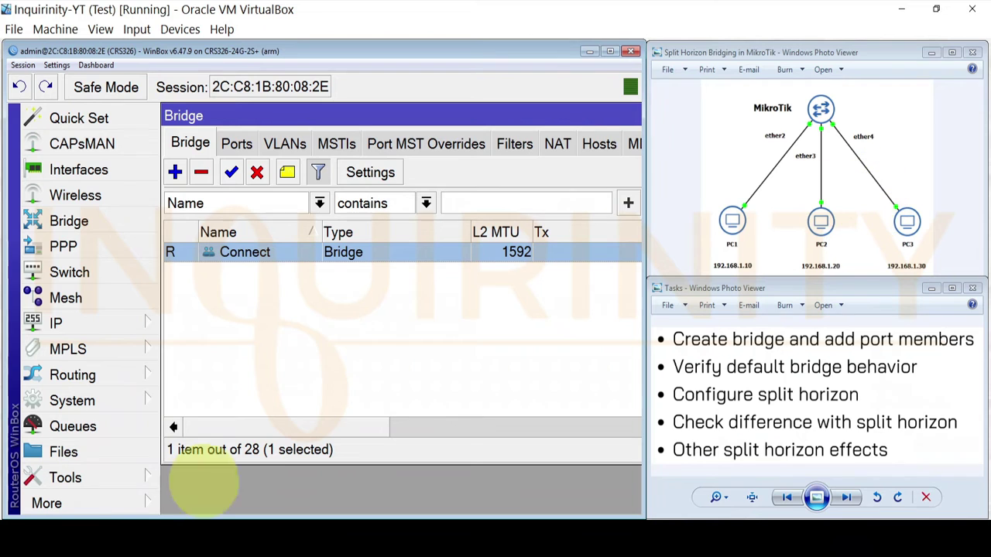
# From the PC1 session, ping PC2 at 192.168.1.20 to test connectivity
pyautogui.moveTo(133, 512)
pyautogui.click(143, 482)
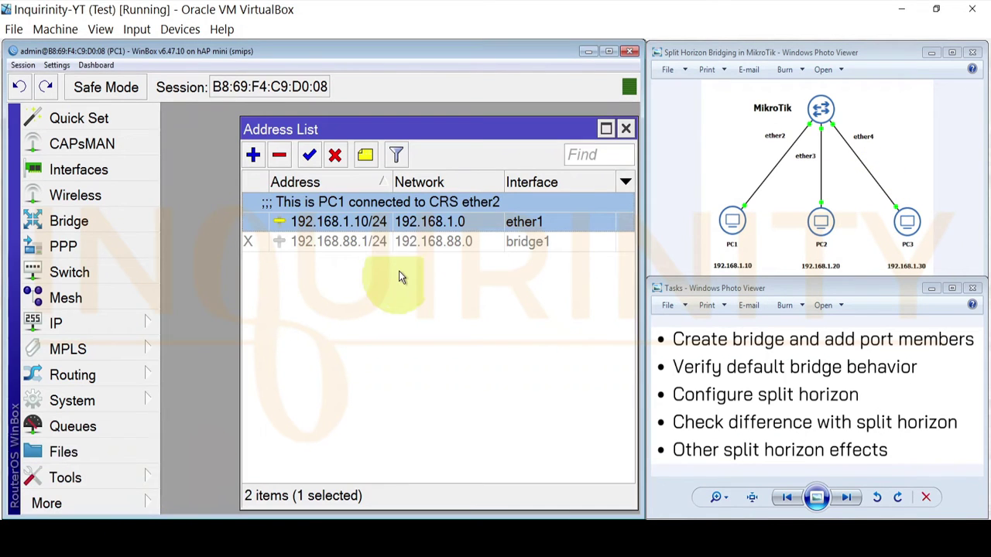
pyautogui.click(89, 476)
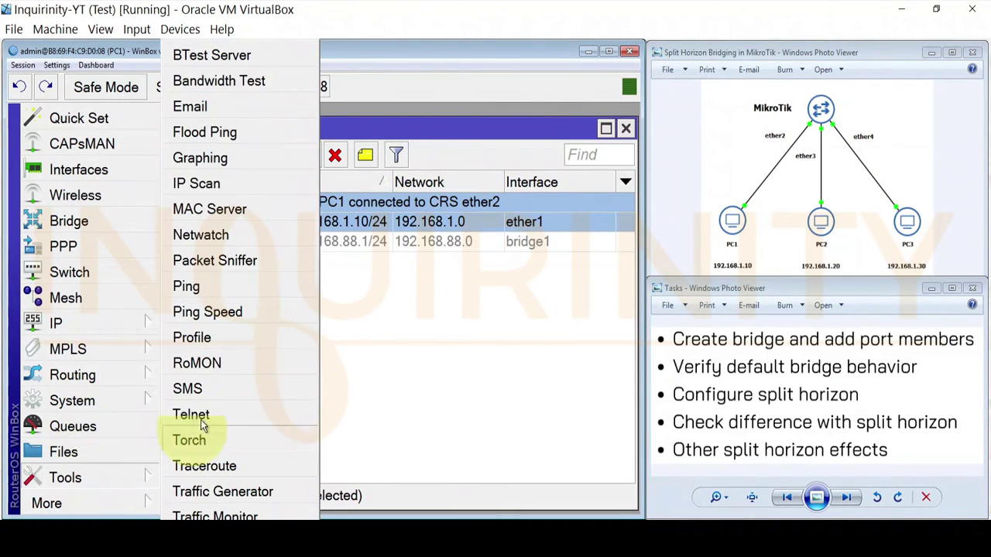
pyautogui.click(245, 287)
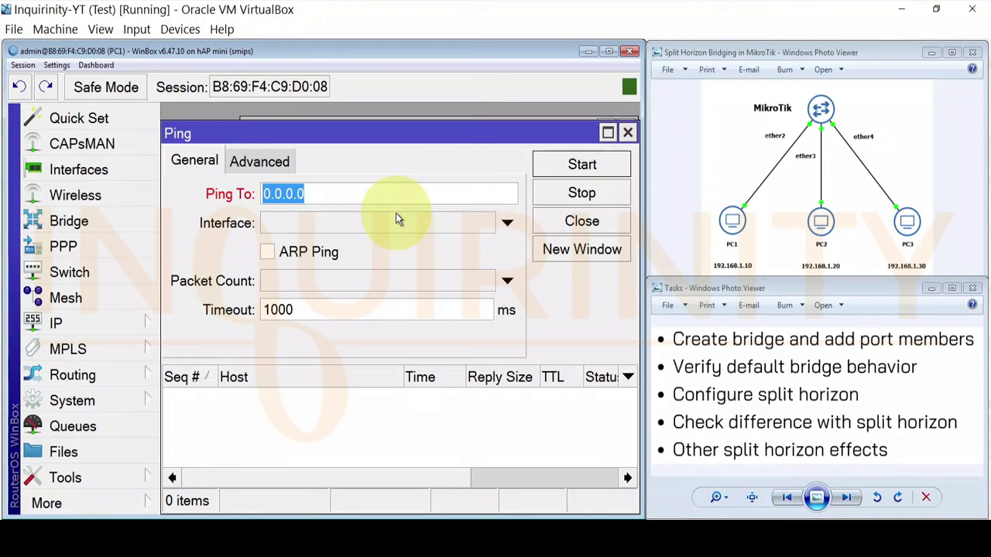
pyautogui.write('192.1')
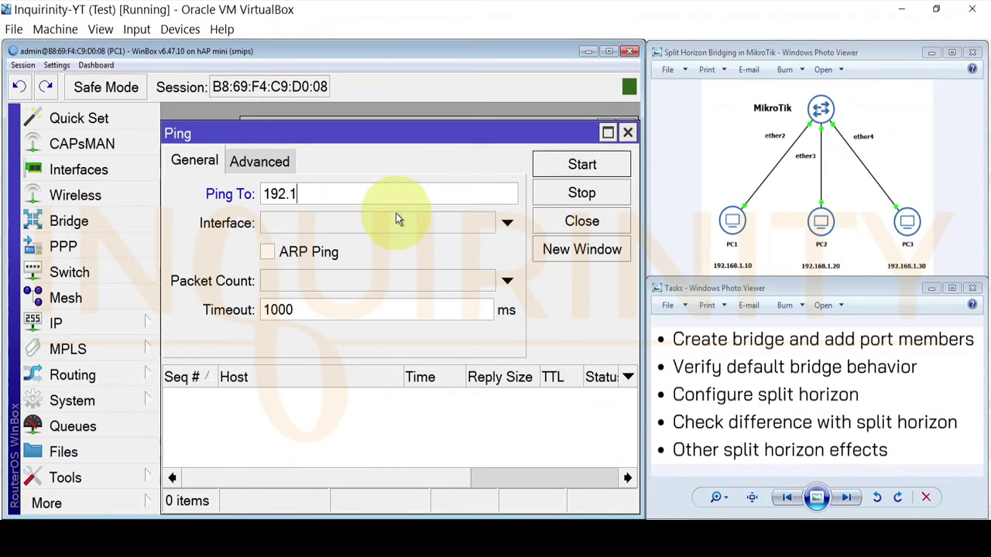
pyautogui.write('68.1.20')
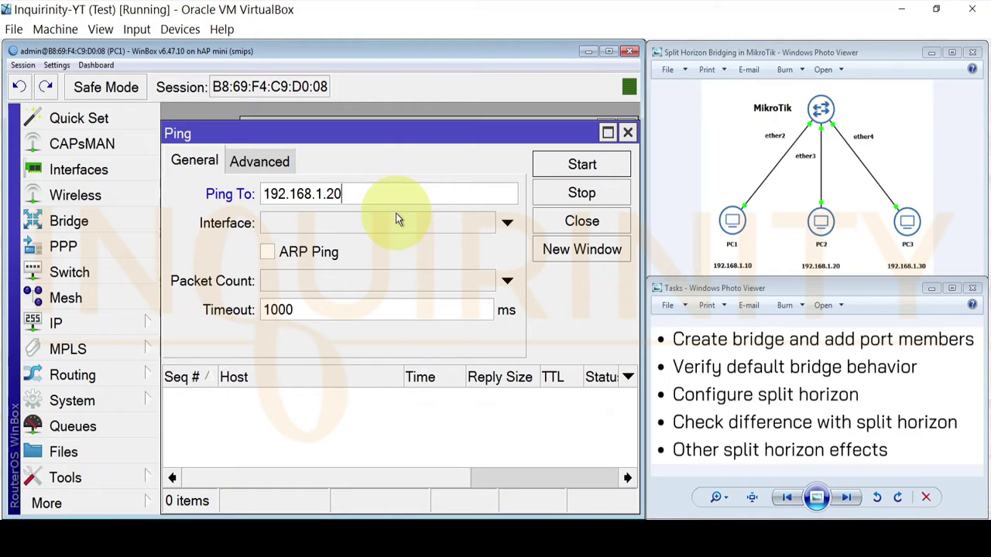
pyautogui.click(569, 165)
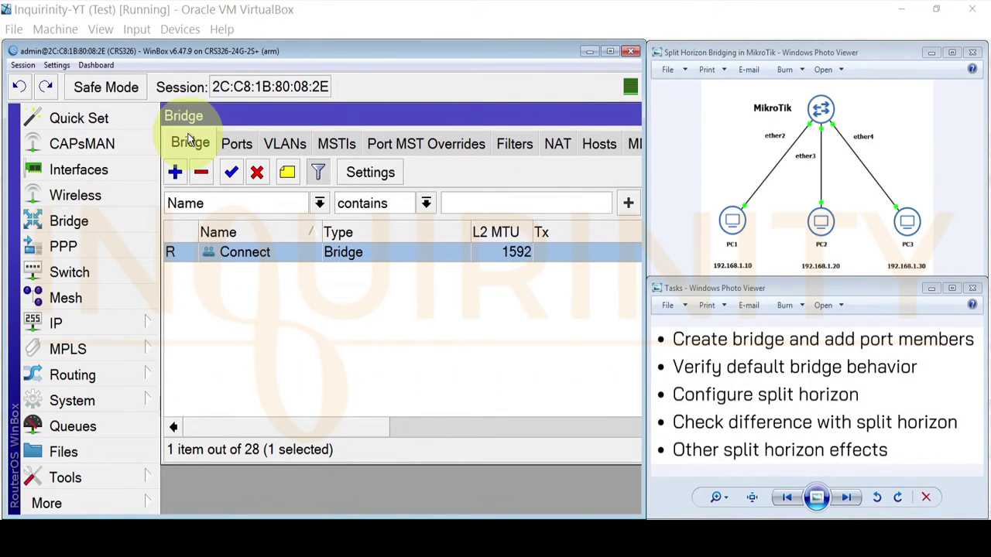
# Create a bridge named LAN on the CRS326, keeping the default general, STP and VLAN settings
pyautogui.click(175, 172)
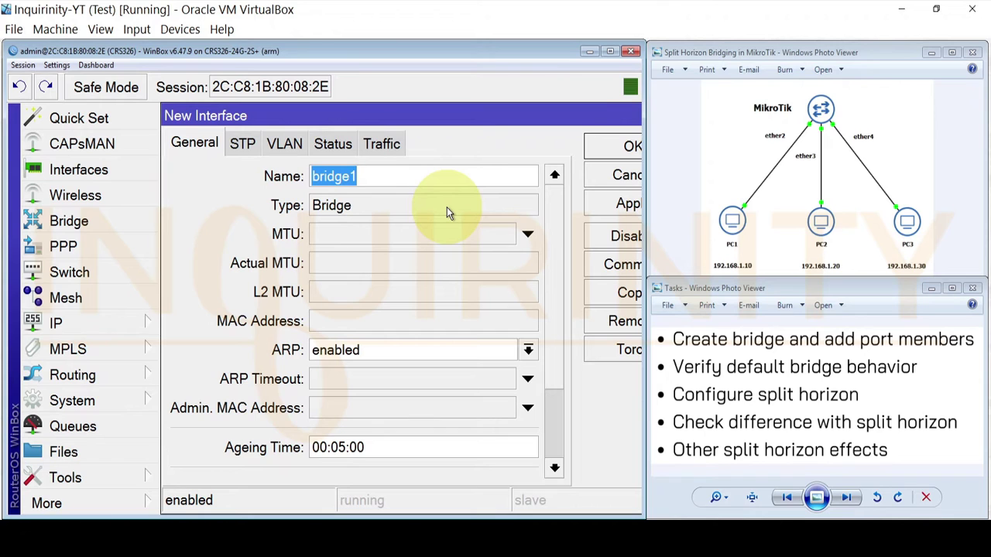
pyautogui.write('LAN')
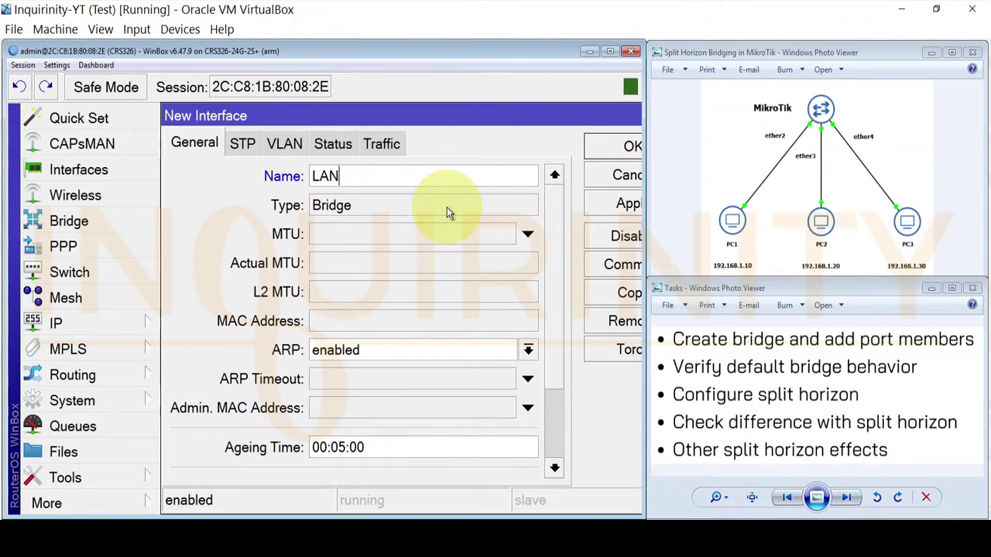
pyautogui.scroll(-3, 552, 252)
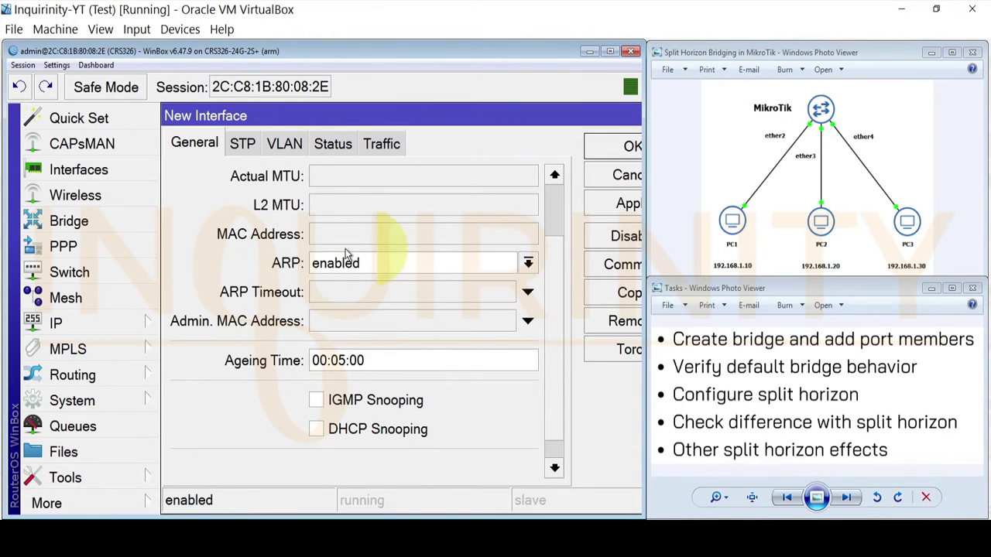
pyautogui.click(240, 144)
pyautogui.click(283, 144)
pyautogui.click(195, 144)
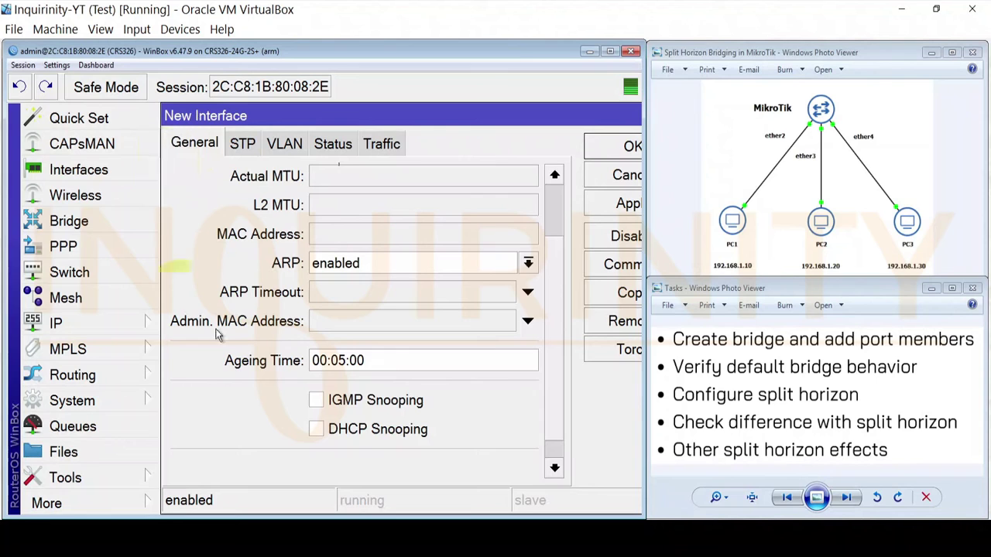
pyautogui.scroll(3, 556, 202)
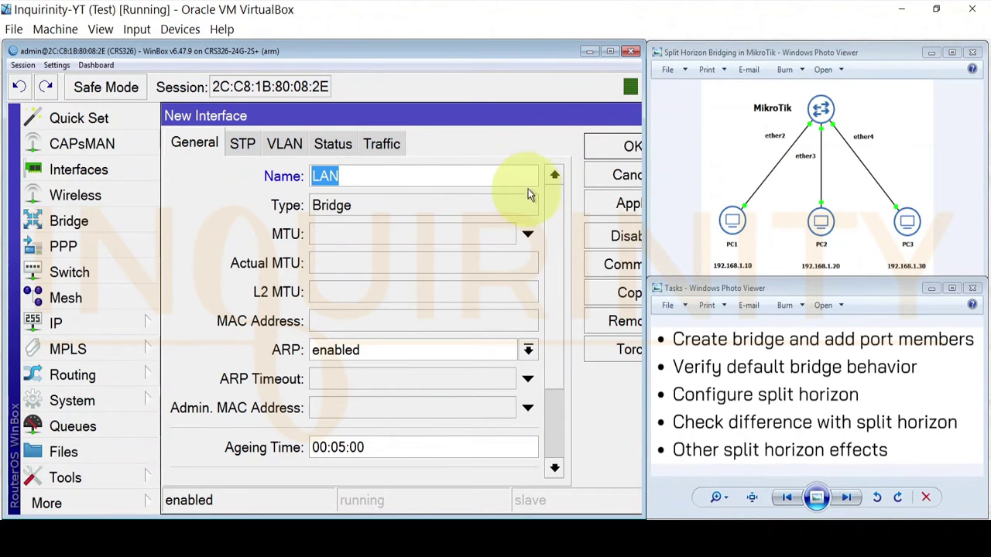
pyautogui.click(576, 202)
pyautogui.click(587, 150)
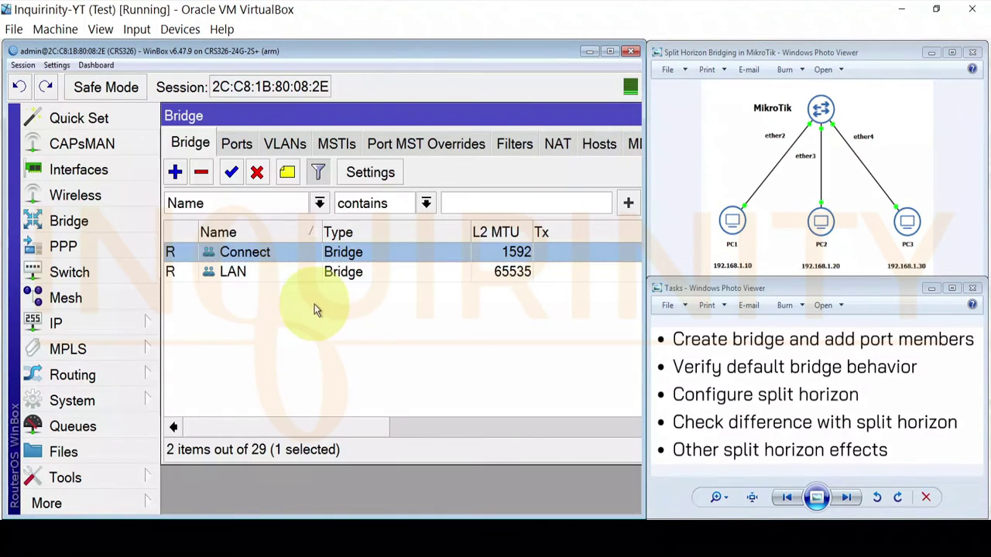
pyautogui.click(235, 273)
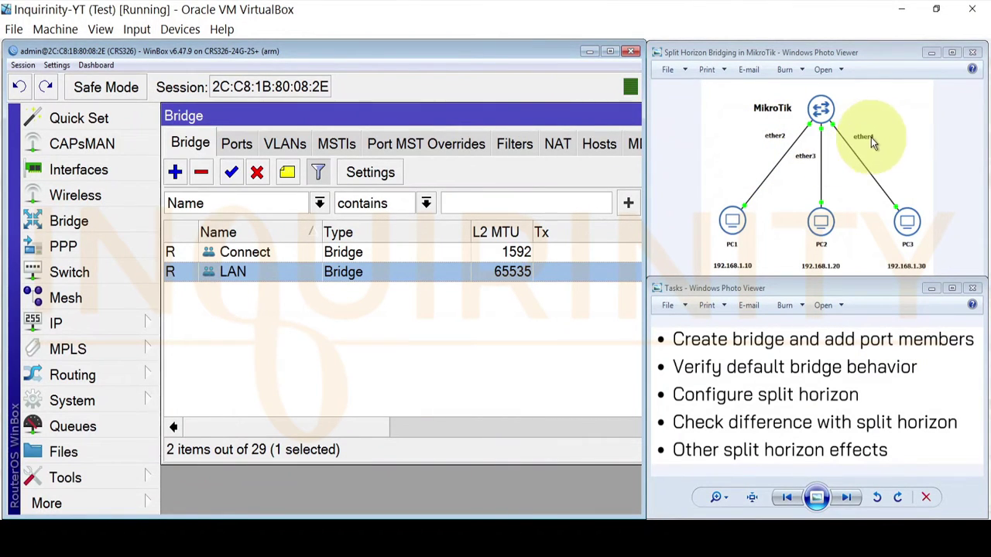
# Add ether2 as a port of the LAN bridge, keeping the other port settings at their defaults
pyautogui.click(239, 146)
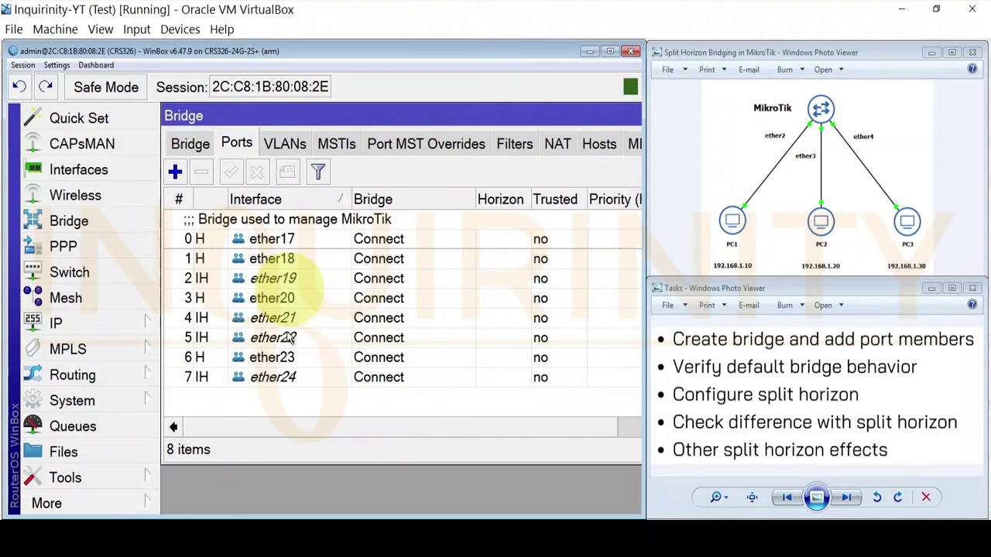
pyautogui.click(175, 172)
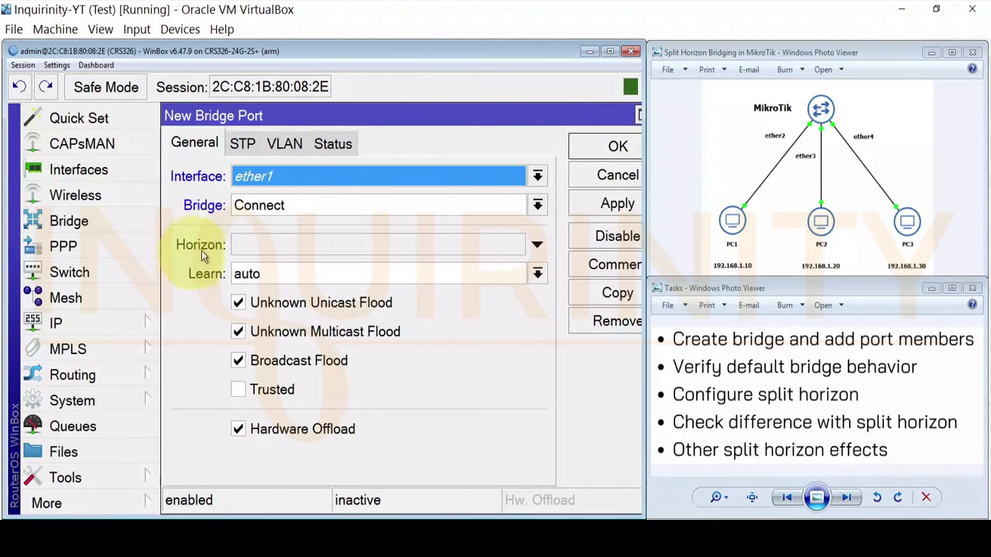
pyautogui.click(285, 178)
pyautogui.click(255, 251)
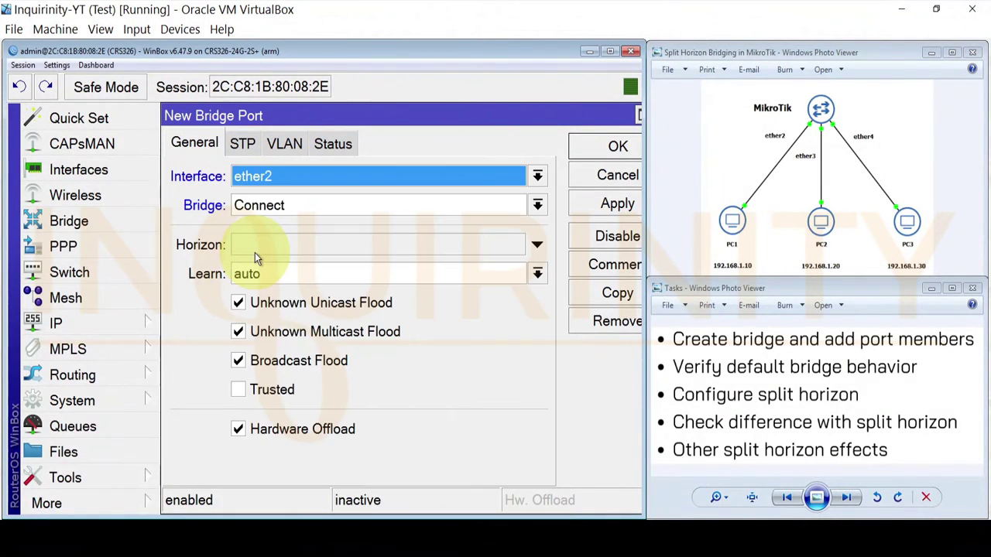
pyautogui.click(259, 208)
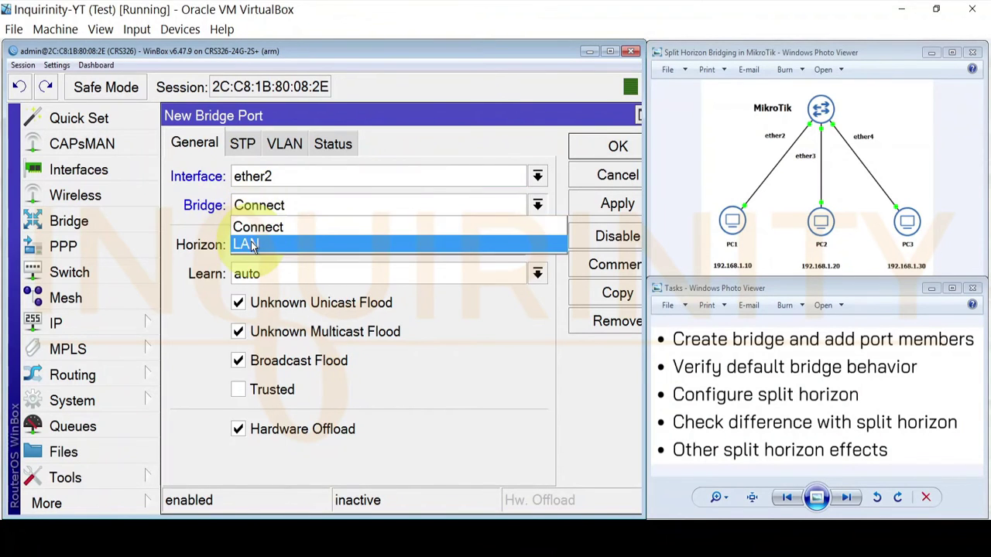
pyautogui.click(262, 243)
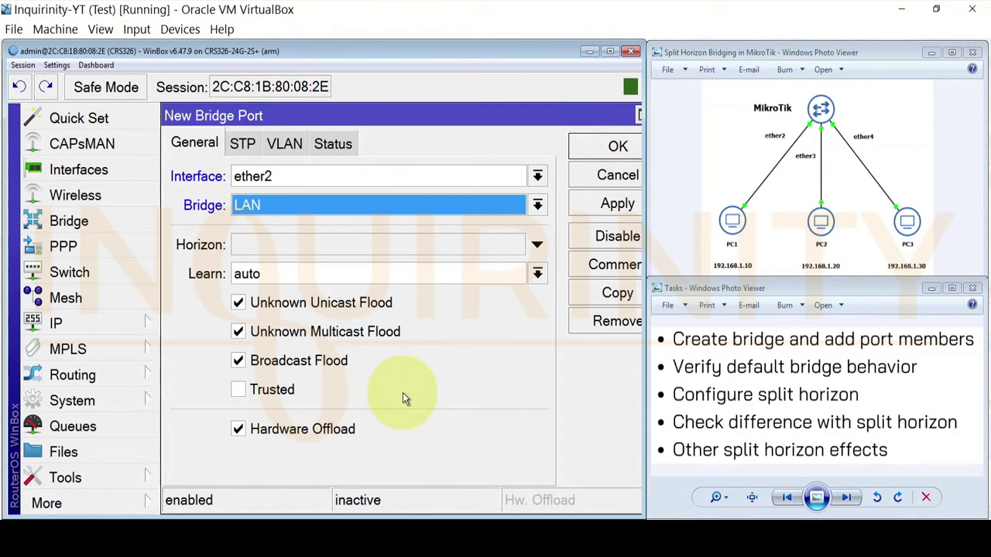
pyautogui.click(589, 147)
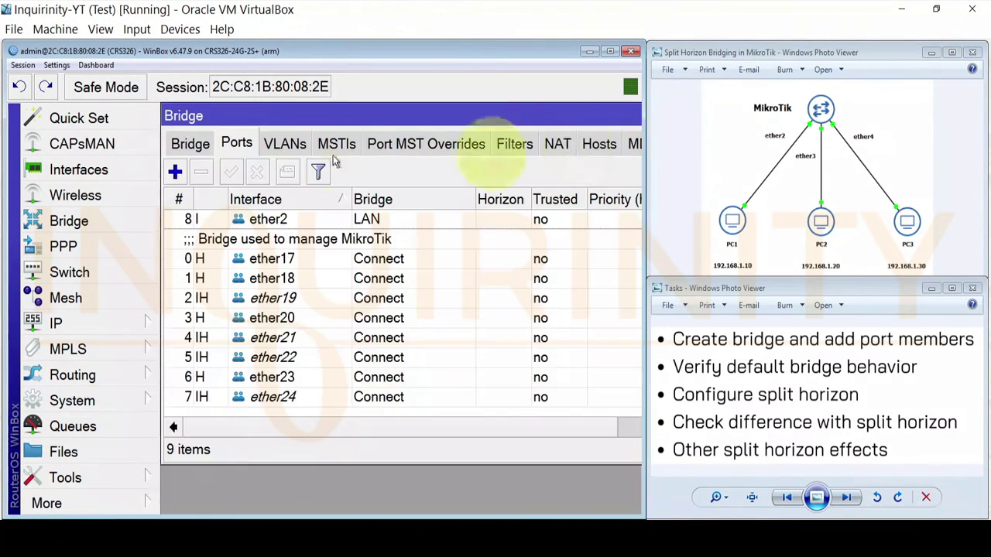
# Add ether3 as a port of the LAN bridge with the default port settings
pyautogui.click(177, 172)
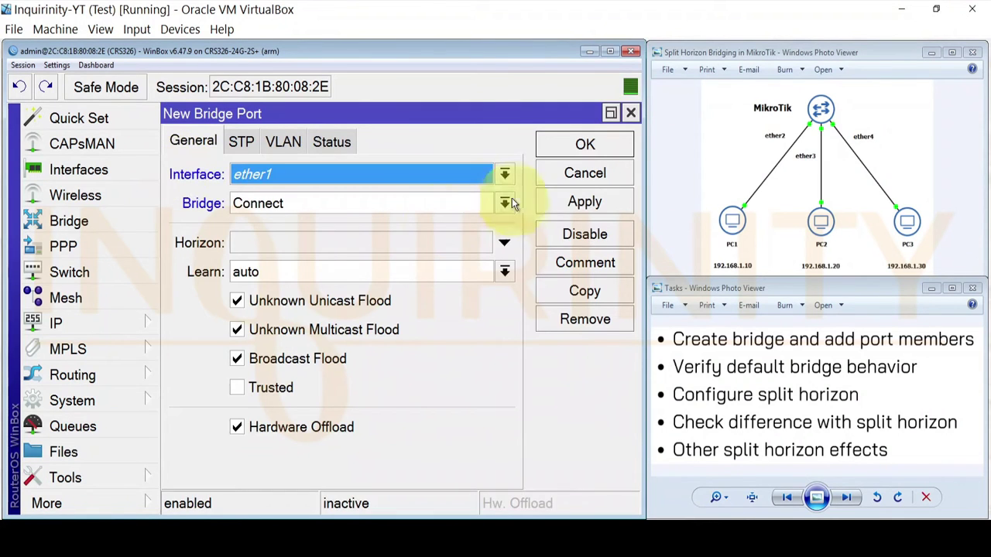
pyautogui.click(427, 186)
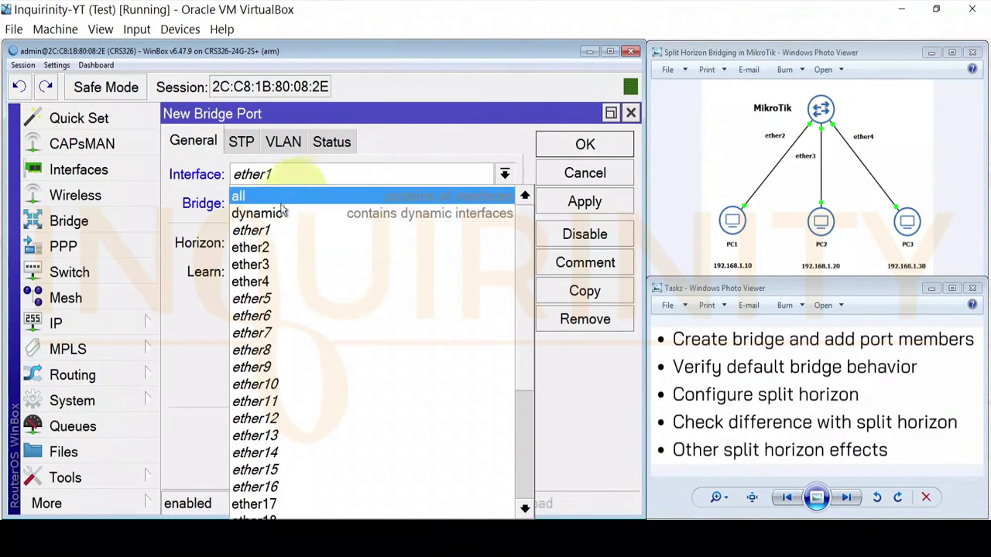
pyautogui.click(271, 265)
pyautogui.click(268, 209)
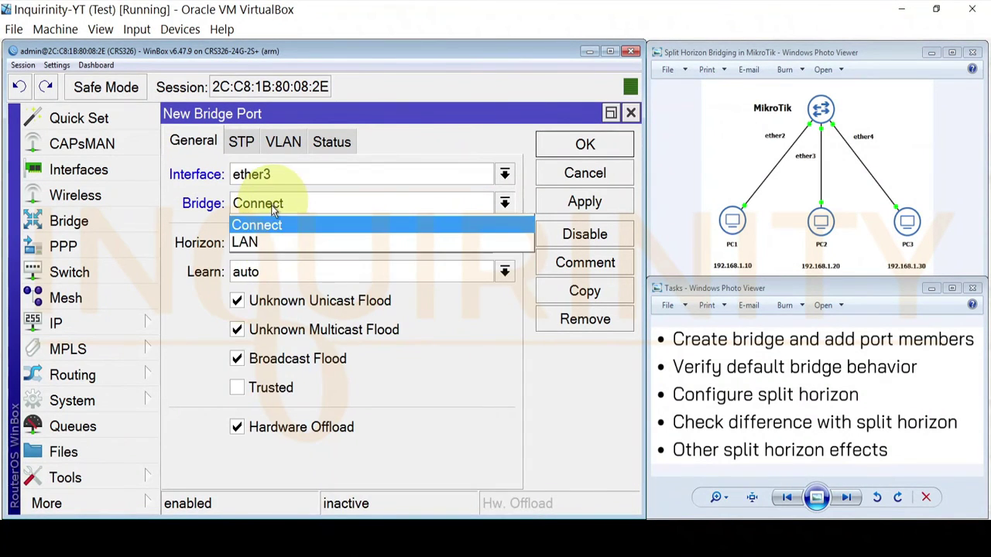
pyautogui.click(264, 245)
pyautogui.click(583, 202)
pyautogui.click(582, 146)
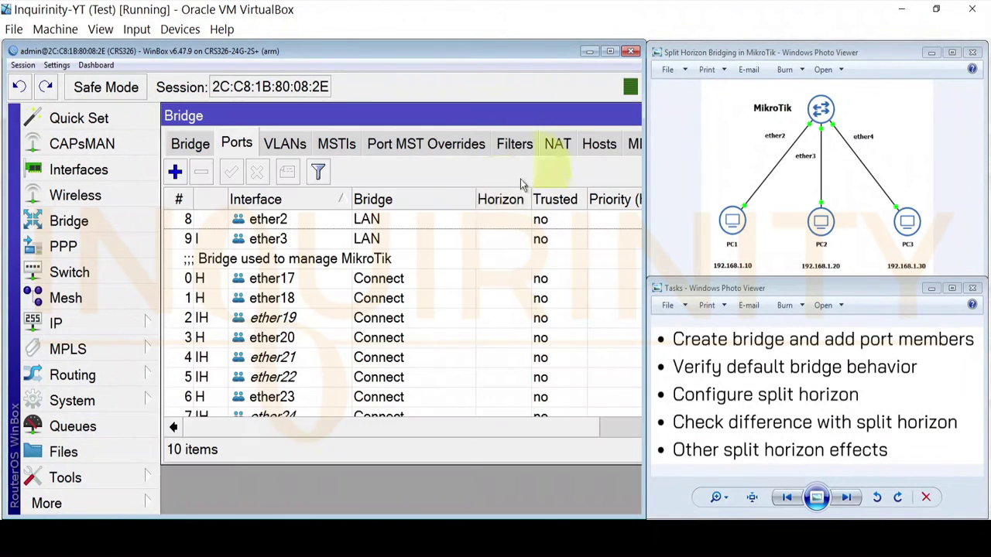
# Add ether4 to the LAN bridge with default port settings, and check the LAN entries in the port list
pyautogui.click(176, 171)
pyautogui.click(256, 174)
pyautogui.click(260, 281)
pyautogui.click(271, 205)
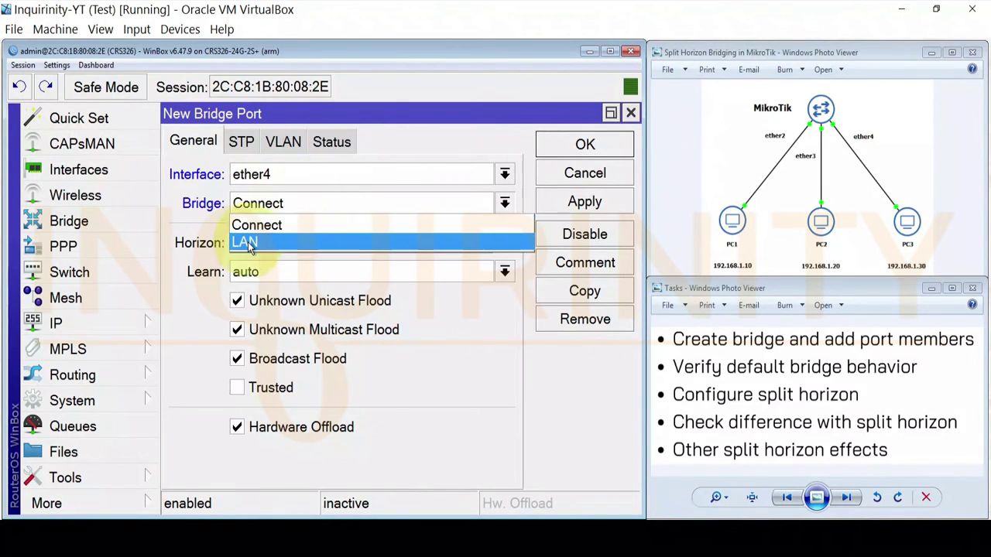
pyautogui.click(263, 241)
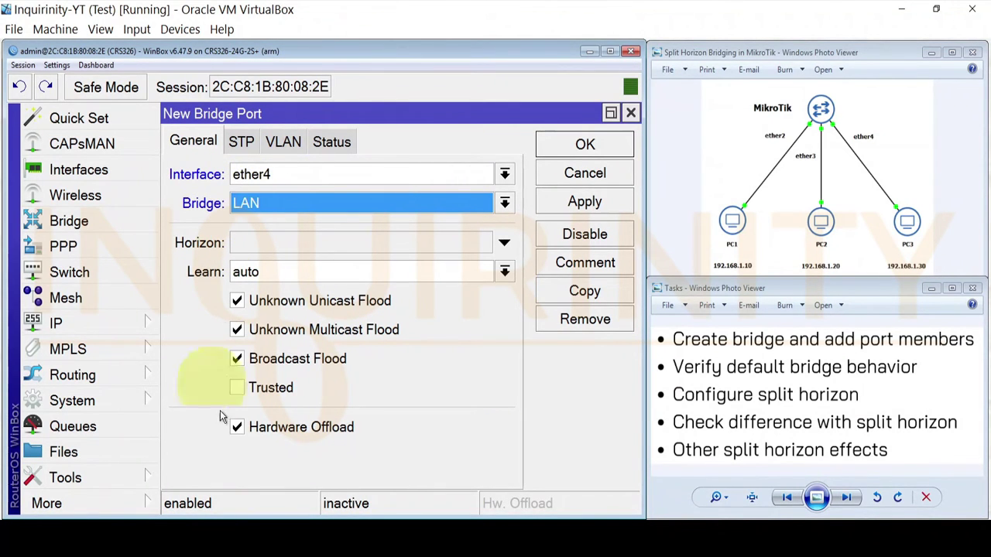
pyautogui.click(573, 147)
pyautogui.click(287, 220)
pyautogui.click(285, 239)
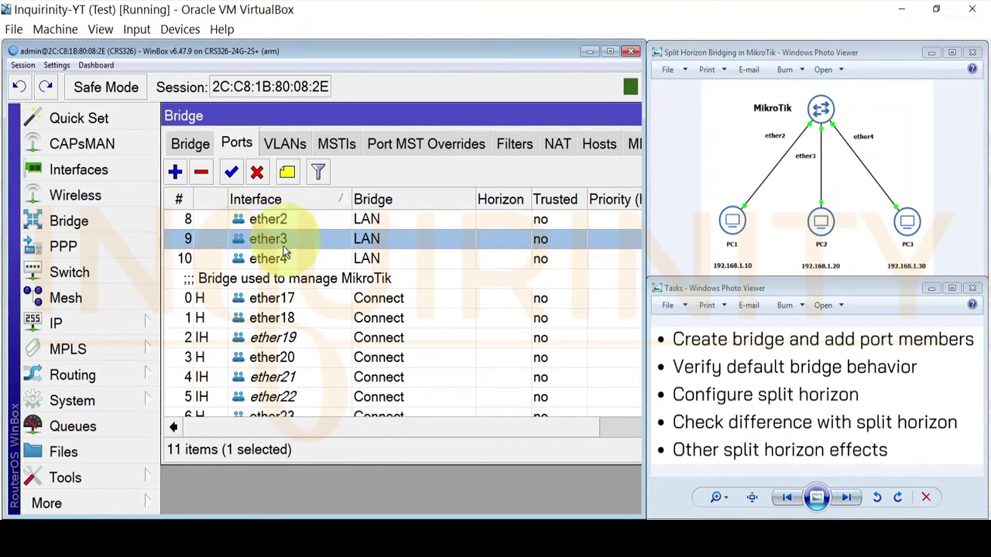
pyautogui.click(278, 258)
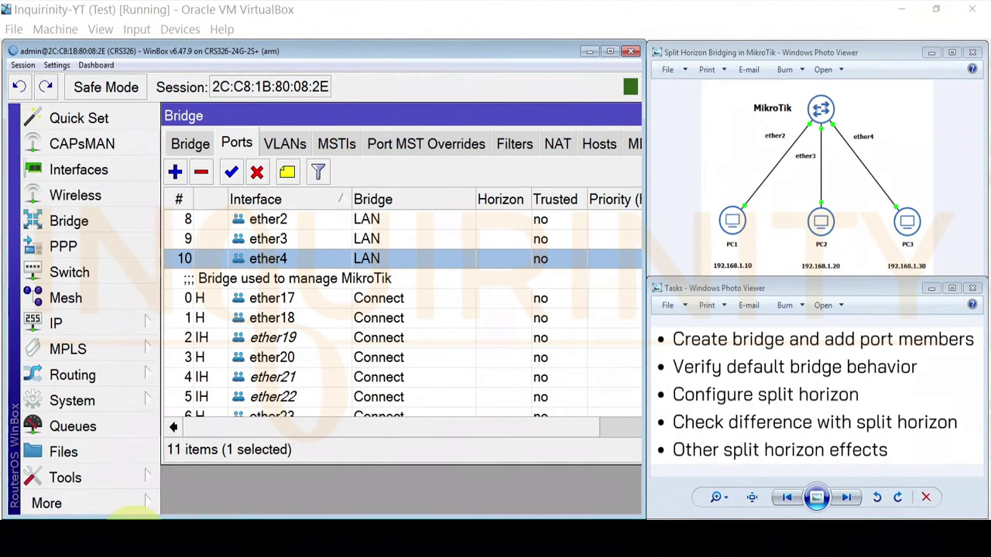
# Switch to the PC1 session and ping PC2 at 192.168.1.20 to verify the default bridge behavior
pyautogui.moveTo(136, 515)
pyautogui.click(139, 481)
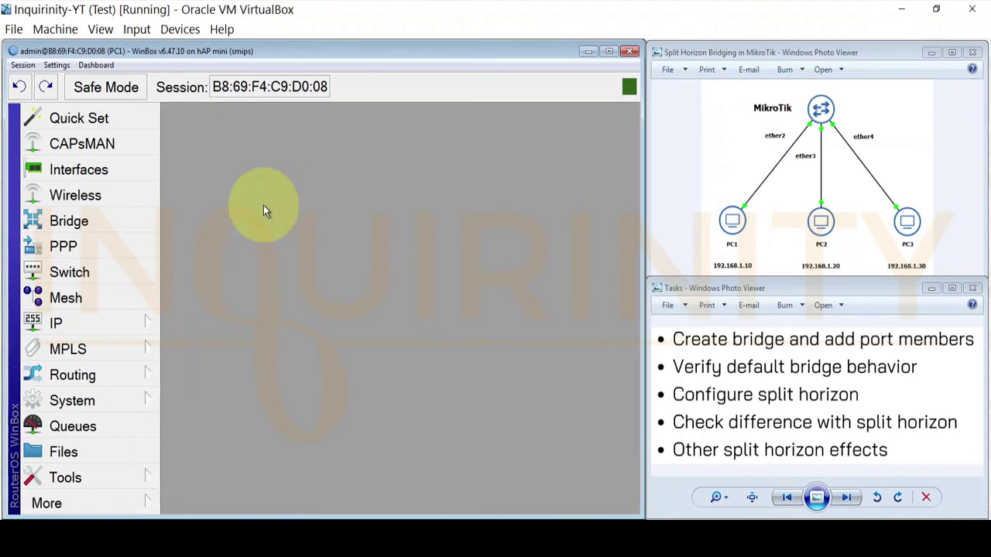
pyautogui.click(115, 476)
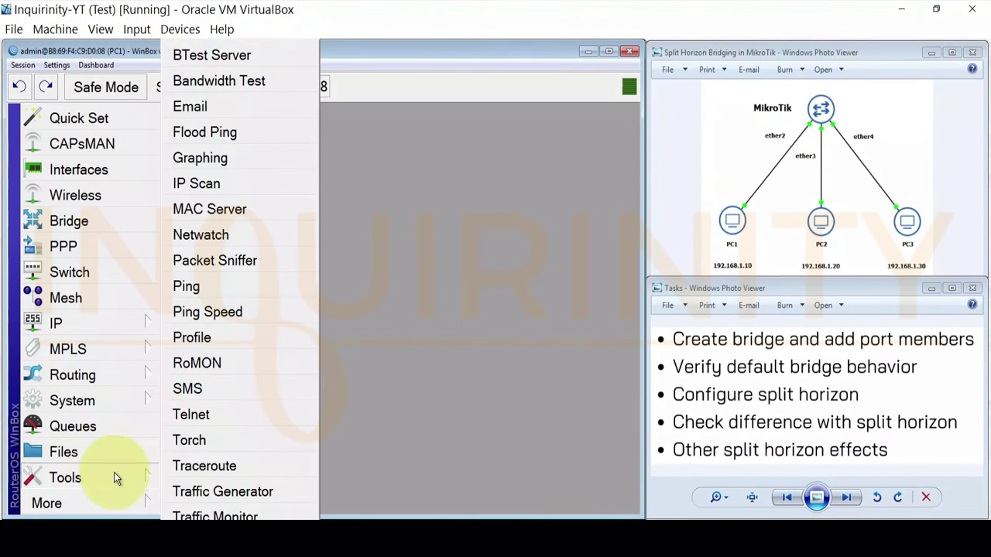
pyautogui.click(220, 287)
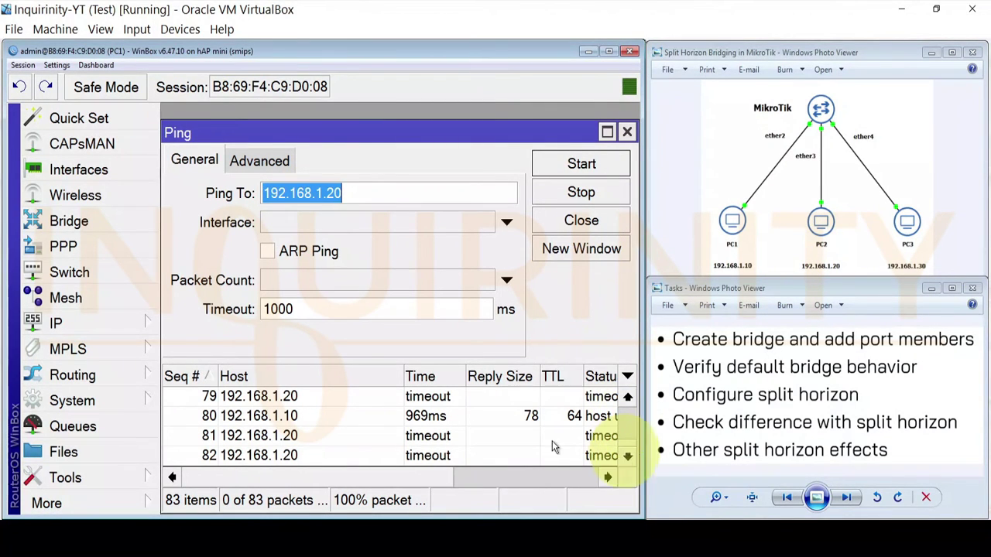
pyautogui.click(574, 167)
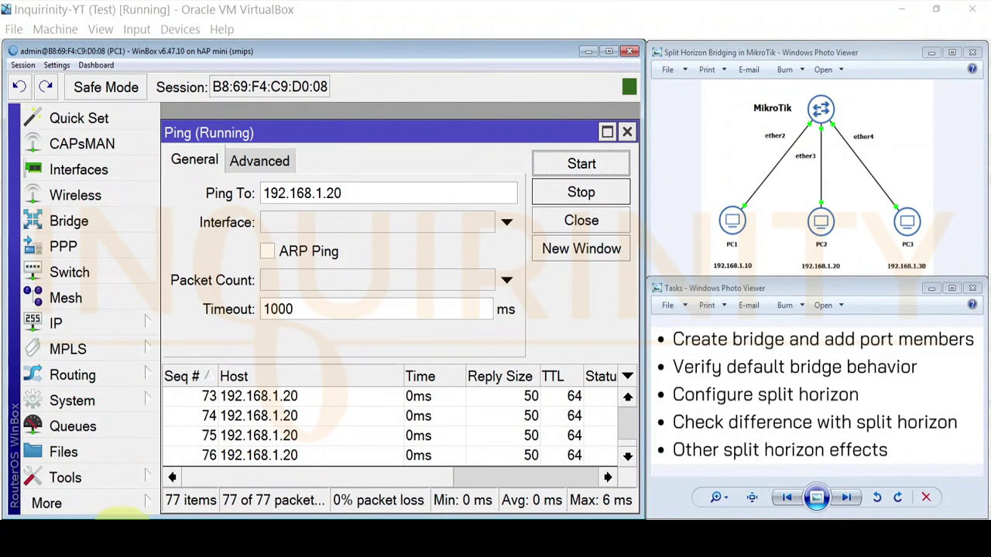
# Switch to the PC3 session and ping PC1 at 192.168.1.10
pyautogui.click(144, 457)
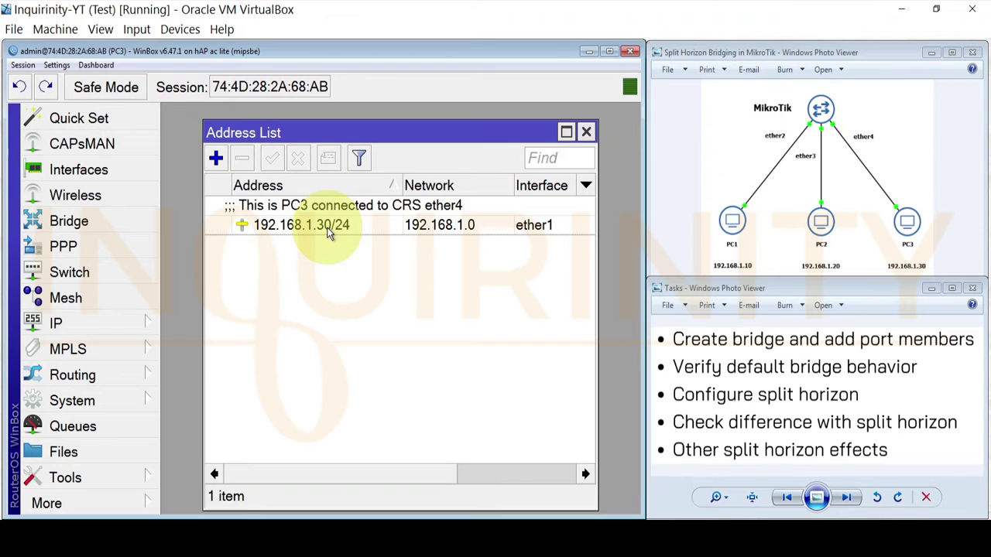
pyautogui.click(104, 480)
pyautogui.click(198, 288)
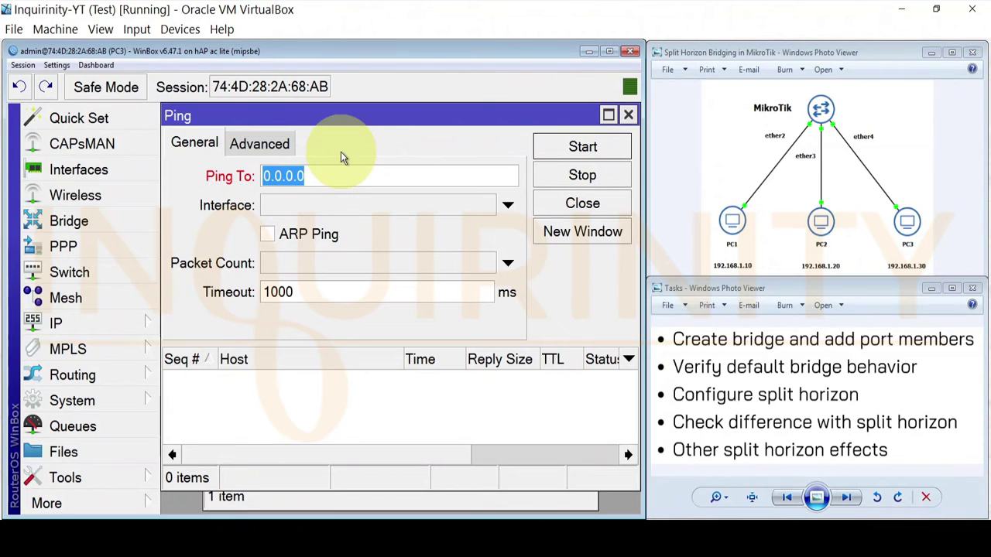
pyautogui.write('192.168.1.10')
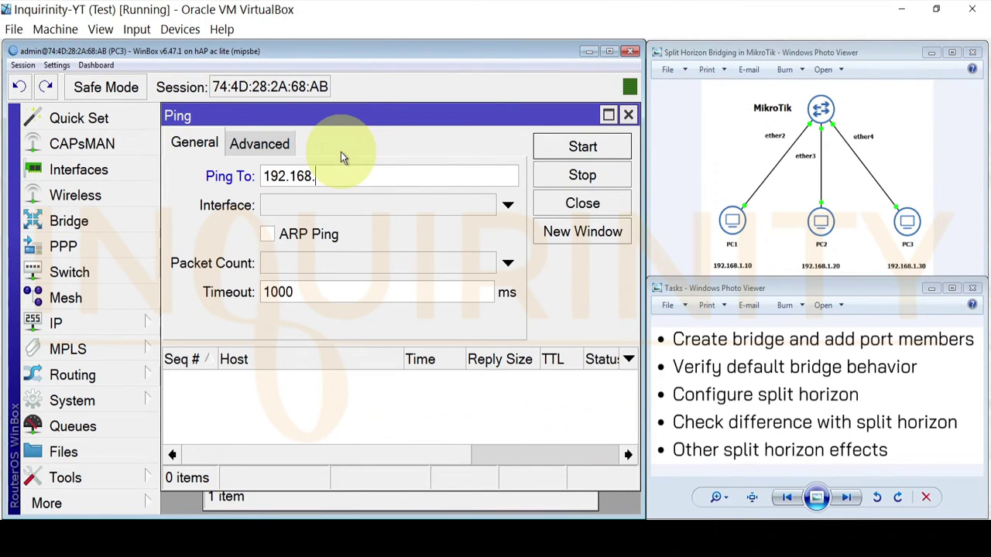
pyautogui.click(554, 154)
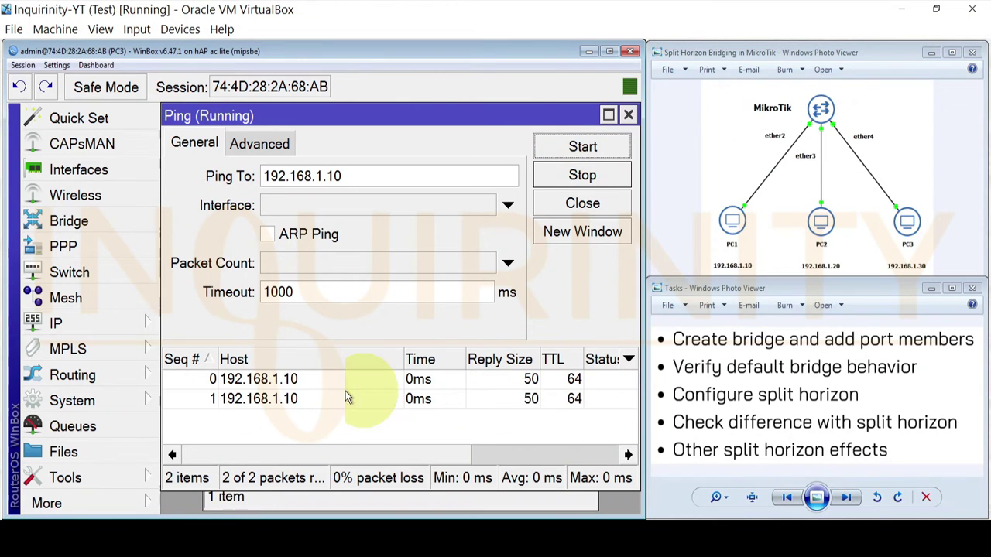
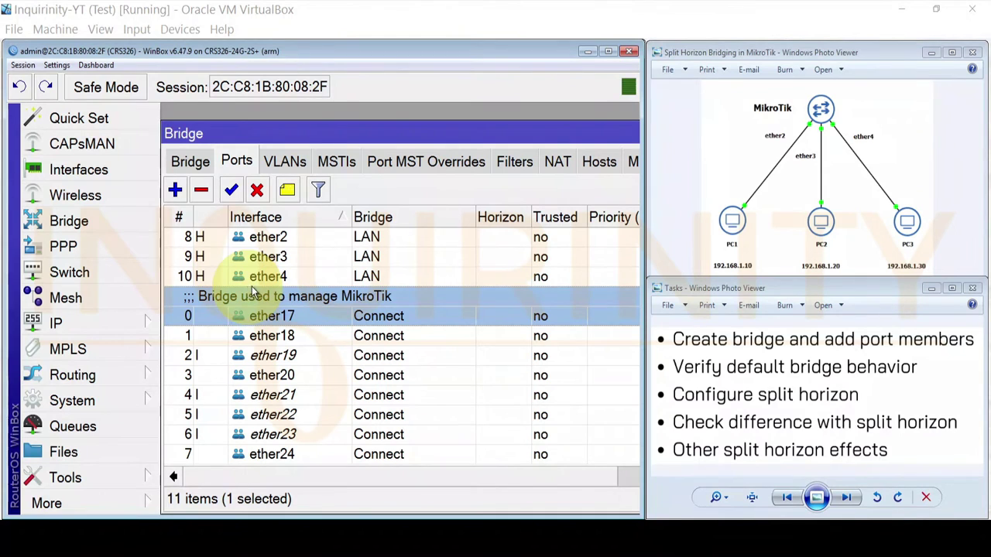
# On the CRS326, inspect the Horizon setting of bridge ports ether2, ether3 and ether4 without changing it
pyautogui.doubleClick(255, 239)
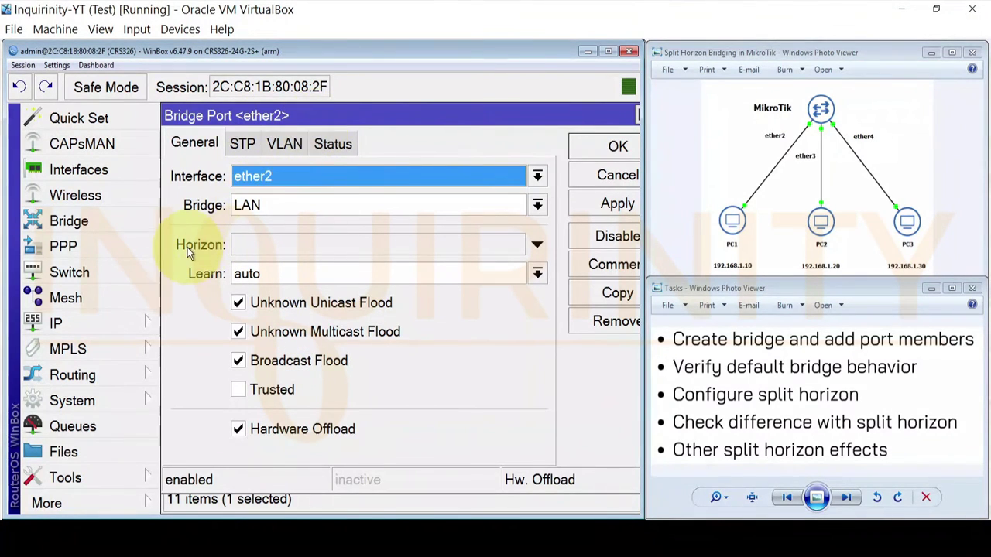
pyautogui.click(589, 178)
pyautogui.doubleClick(255, 255)
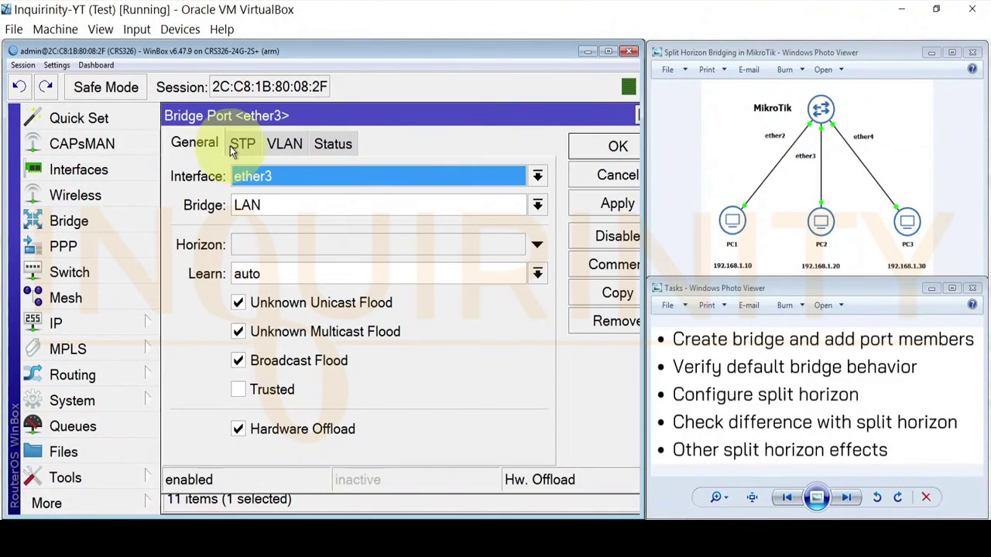
pyautogui.click(603, 175)
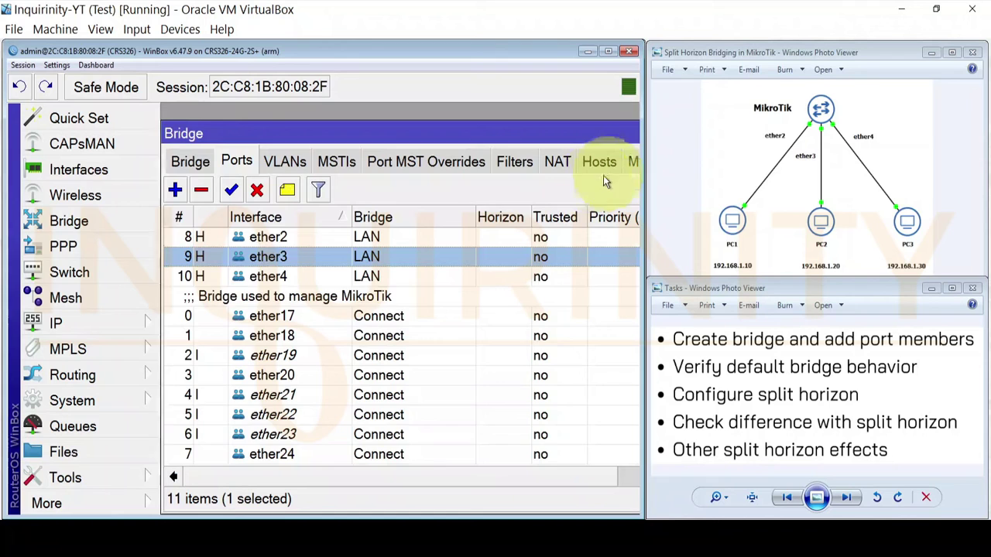
pyautogui.doubleClick(257, 278)
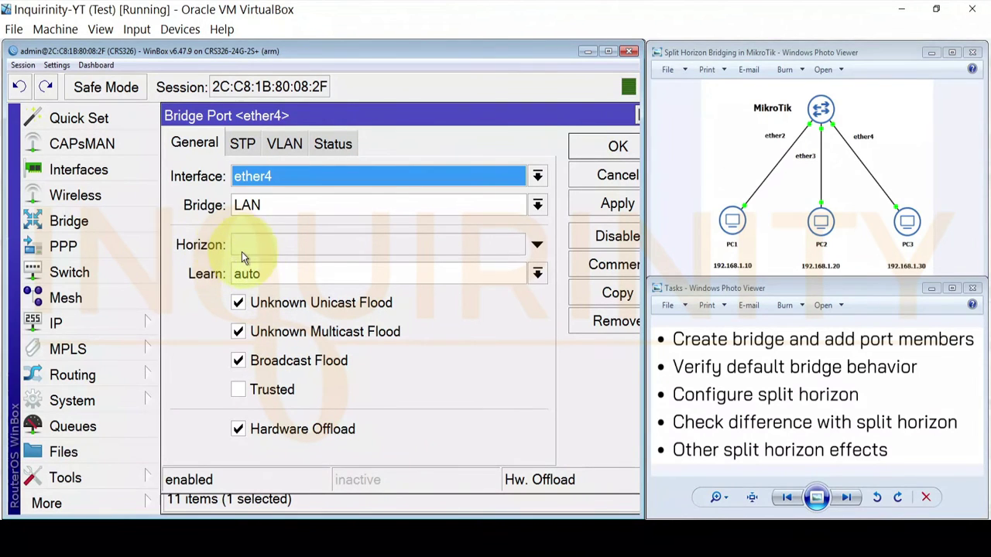
pyautogui.click(617, 147)
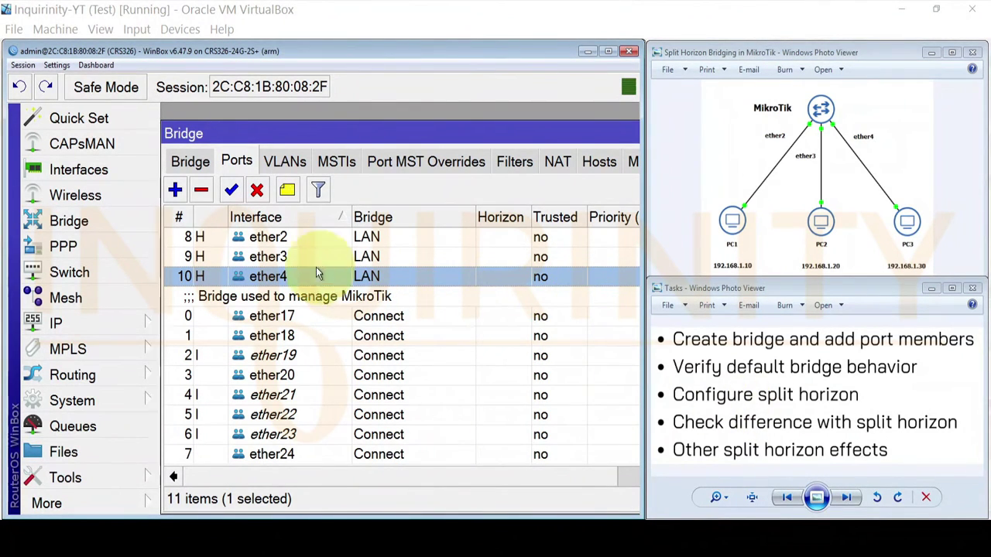
# Set the Horizon value of LAN bridge port ether2 to 50
pyautogui.doubleClick(271, 240)
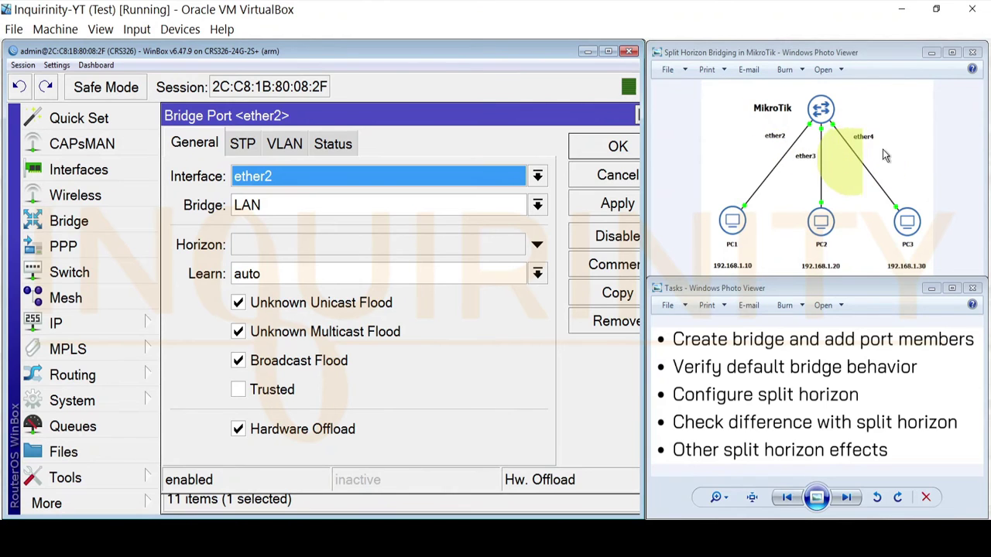
pyautogui.click(248, 245)
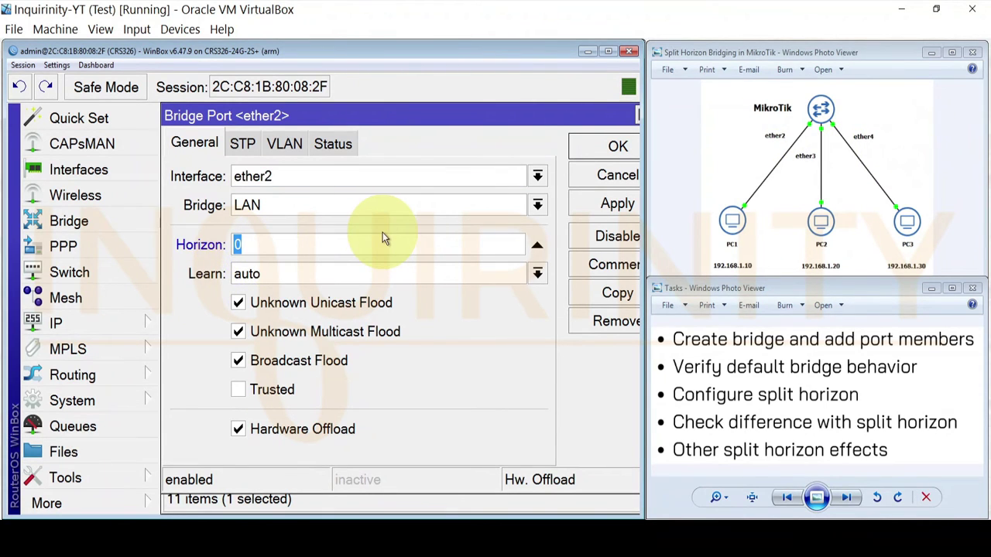
pyautogui.write('50')
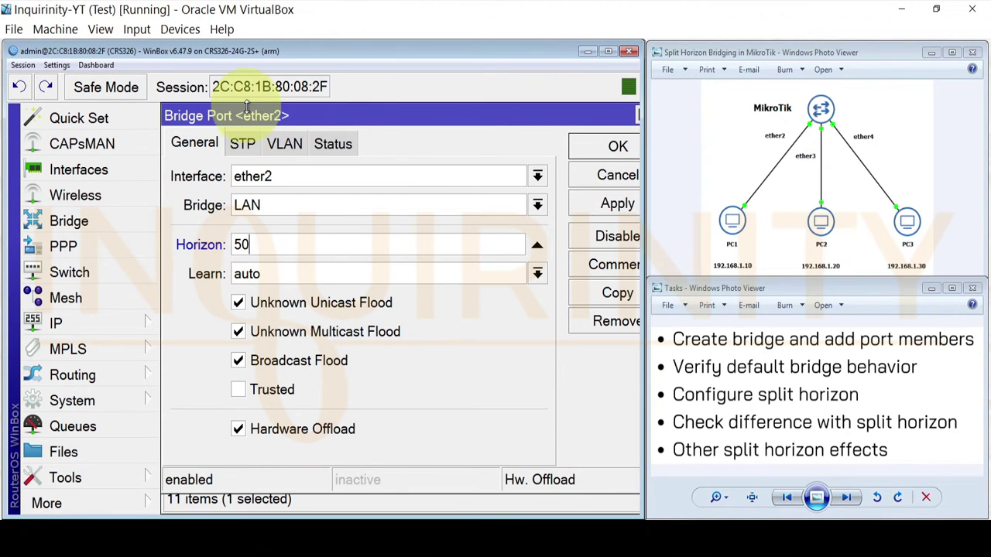
pyautogui.click(611, 147)
# Set the Horizon value of LAN bridge port ether3 to 50
pyautogui.doubleClick(264, 256)
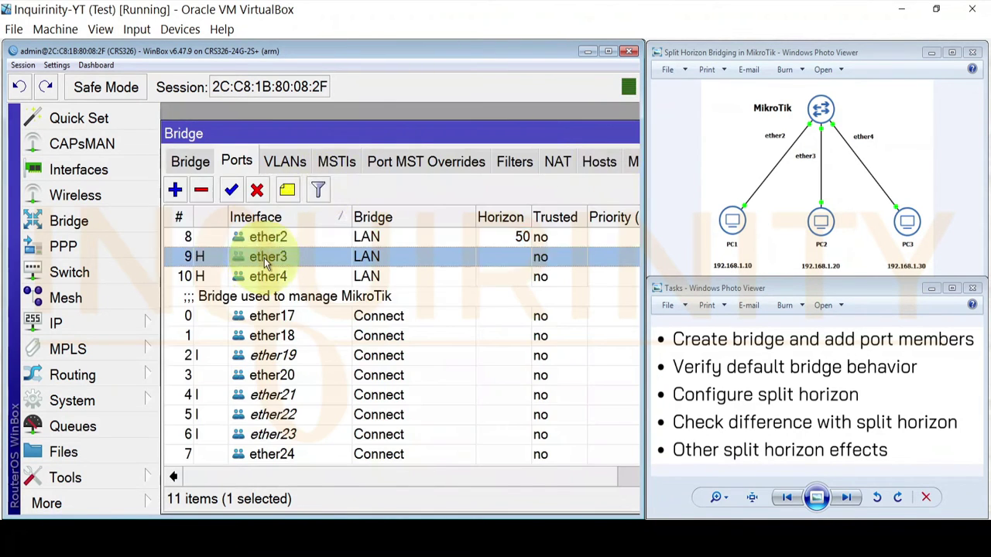
pyautogui.doubleClick(243, 245)
pyautogui.write('50')
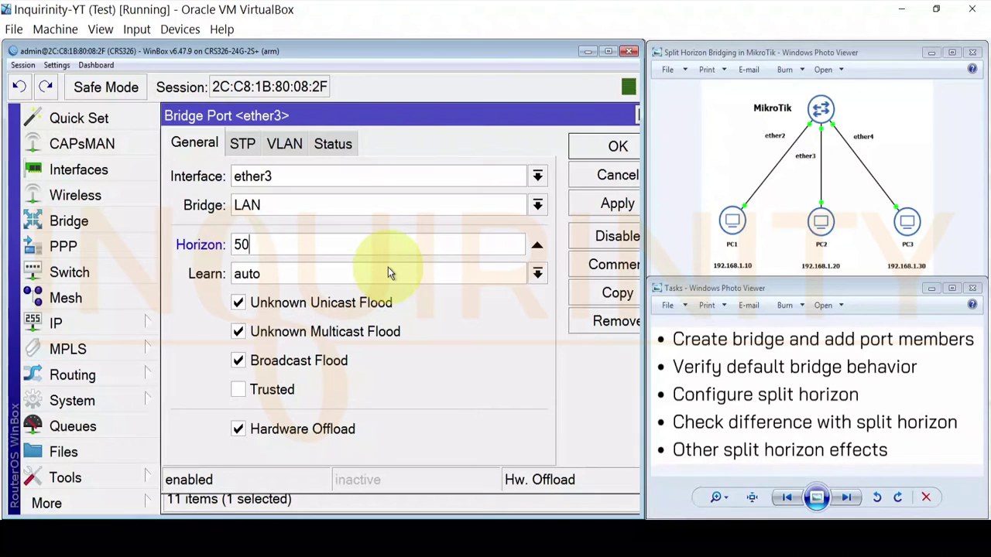
pyautogui.click(616, 149)
# Set the Horizon value of LAN bridge port ether4 to 50
pyautogui.doubleClick(280, 280)
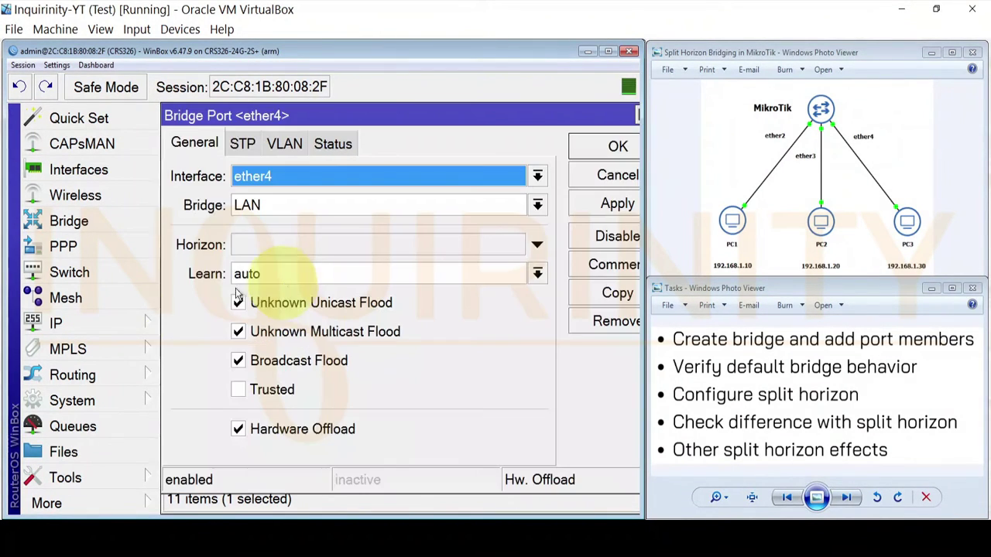
pyautogui.click(263, 249)
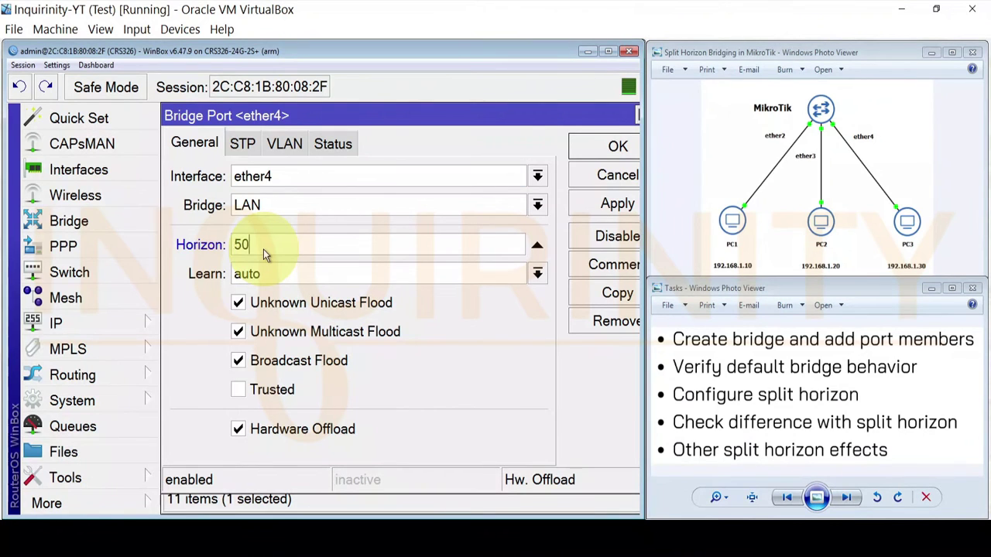
pyautogui.click(616, 148)
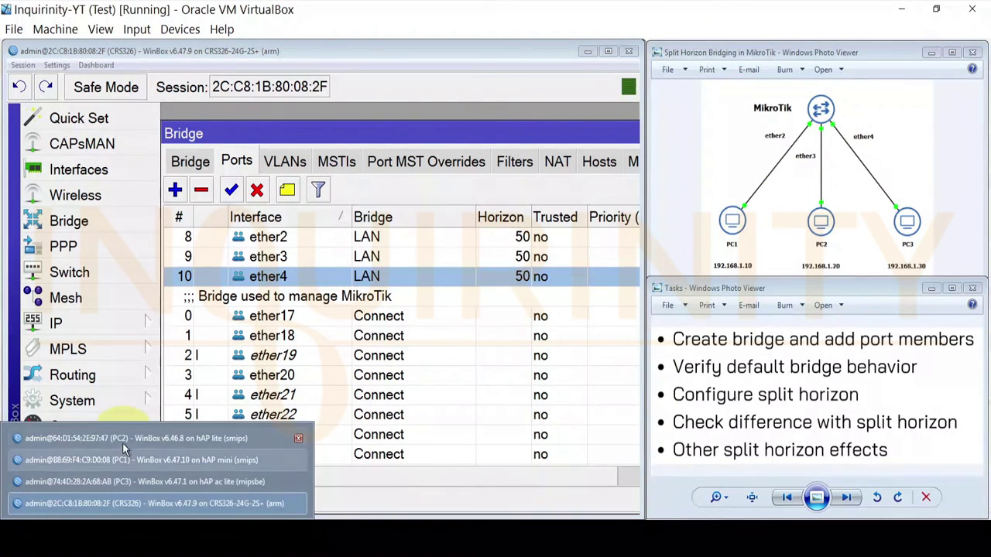
# Switch to the PC1 session and ping PC2 at 192.168.1.20 and PC3 at 192.168.1.30 to test the split horizon
pyautogui.click(263, 443)
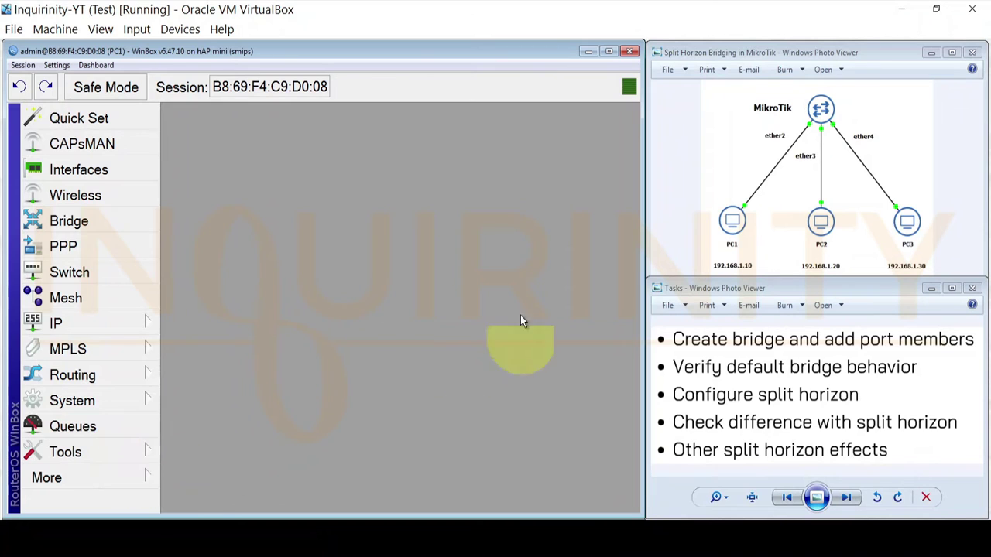
pyautogui.click(76, 457)
pyautogui.click(225, 289)
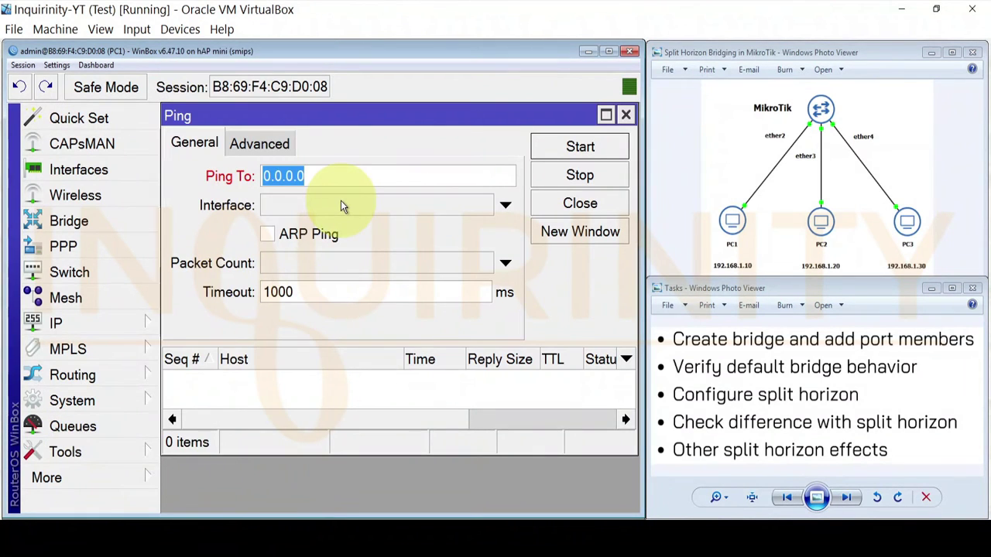
pyautogui.write('192.168.1.20')
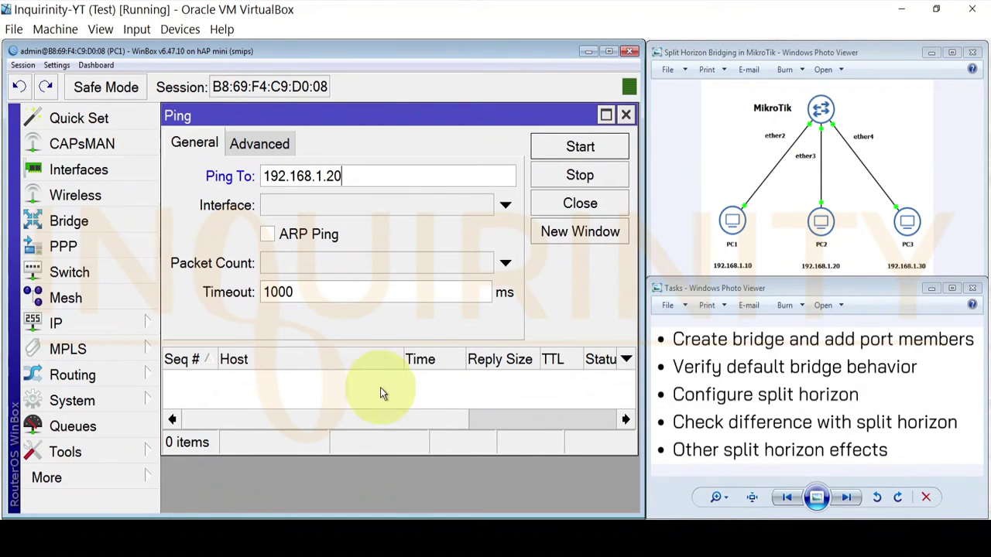
pyautogui.click(546, 151)
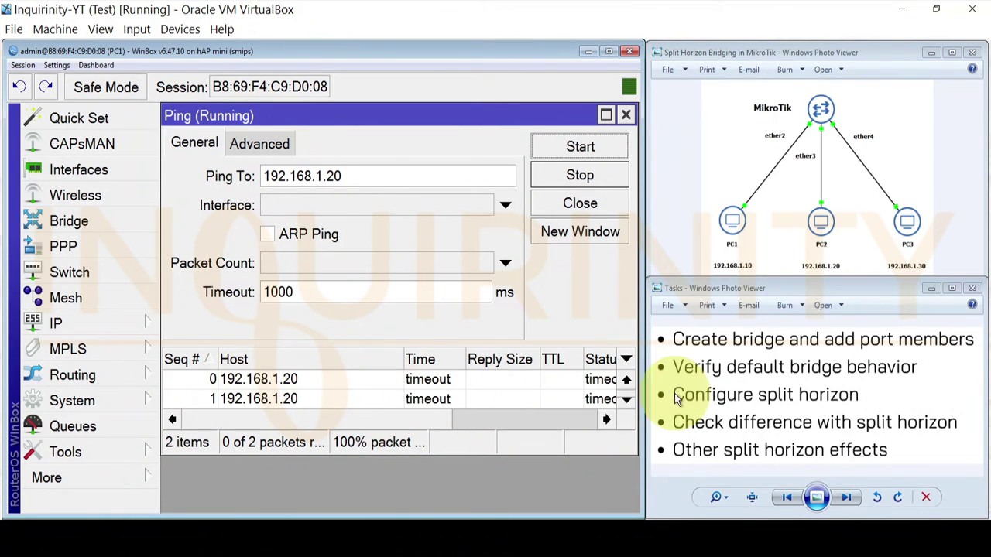
pyautogui.moveTo(439, 454); pyautogui.dragTo(441, 511)
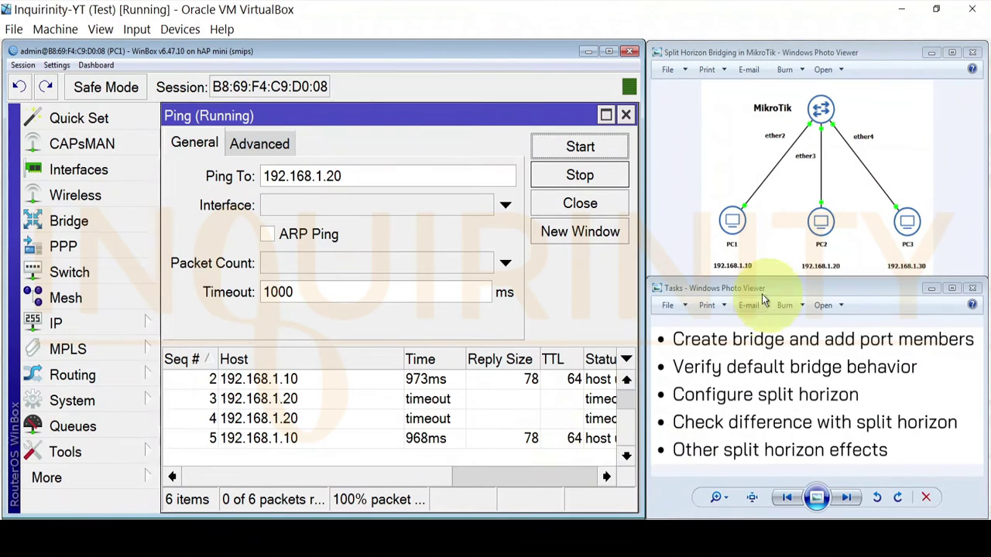
pyautogui.click(562, 179)
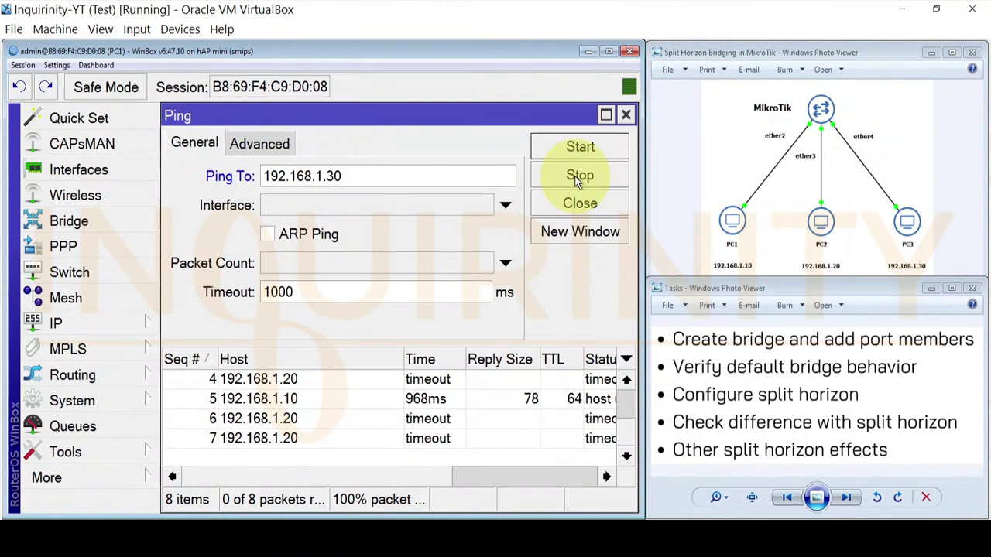
pyautogui.click(546, 147)
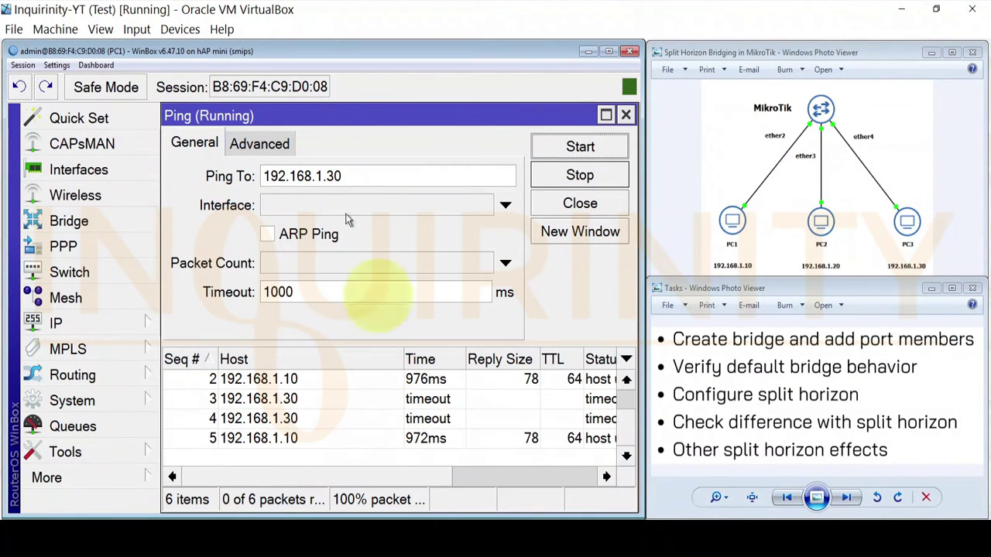
# Switch to the PC2 session and ping PC1 at 192.168.1.10 and PC3 at 192.168.1.30
pyautogui.moveTo(132, 531)
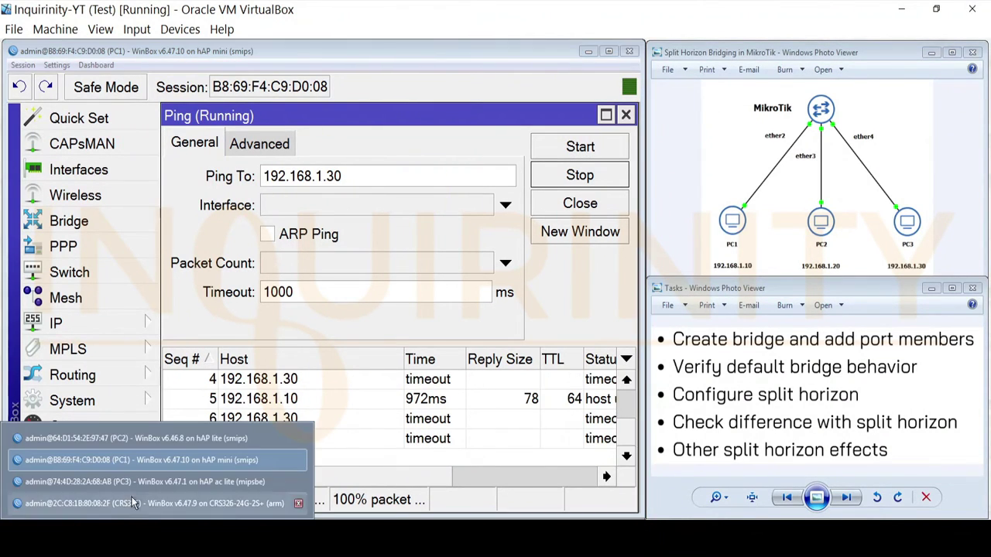
pyautogui.click(131, 439)
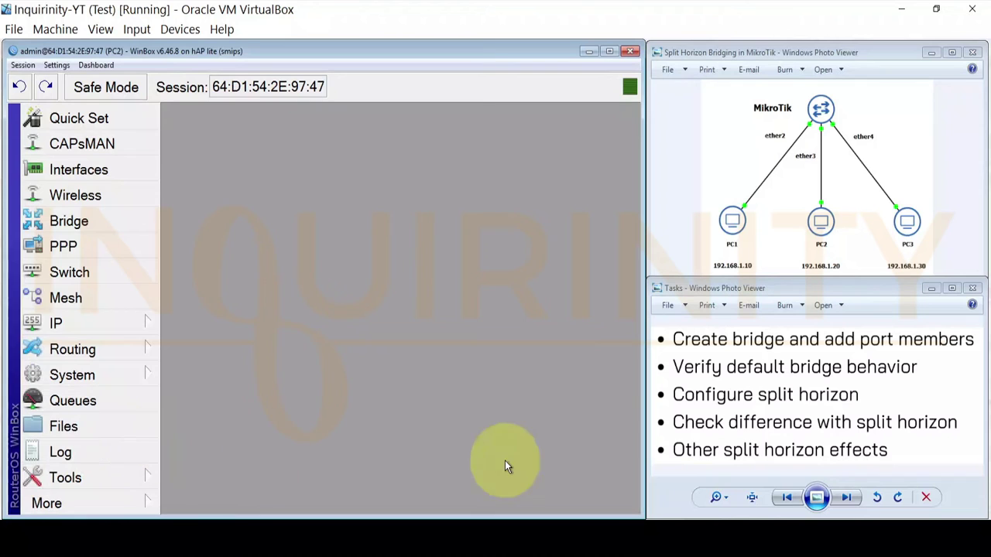
pyautogui.click(79, 477)
pyautogui.click(215, 323)
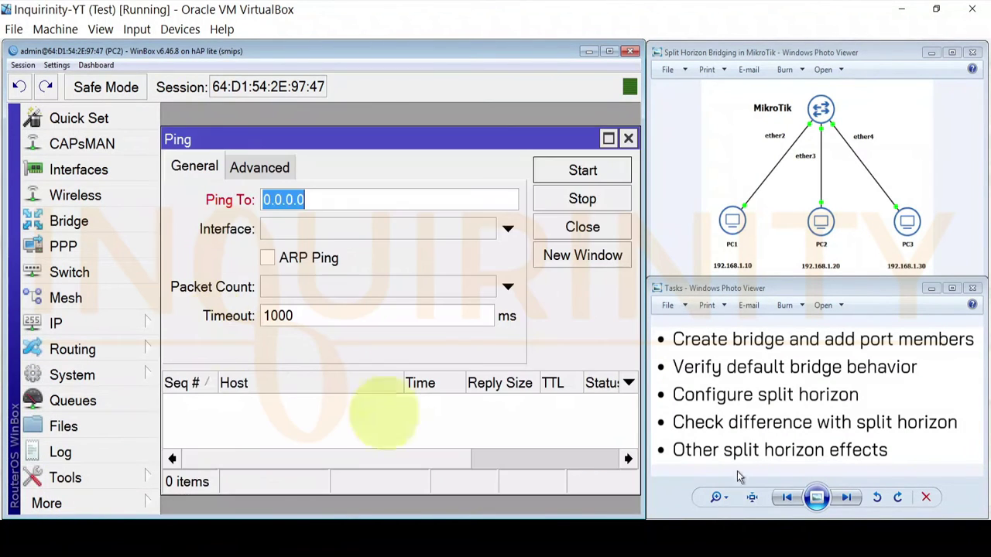
pyautogui.write('1')
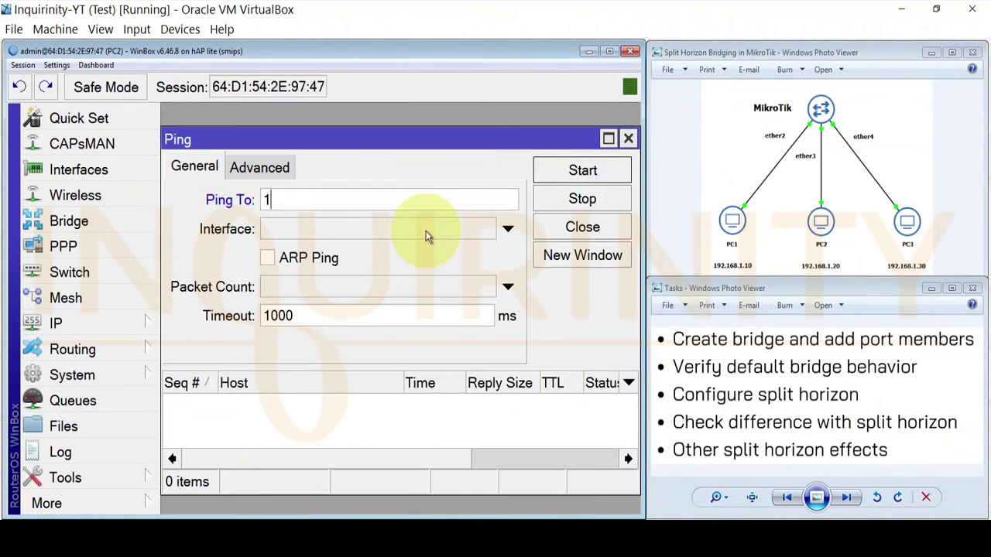
pyautogui.write('92.168.1.')
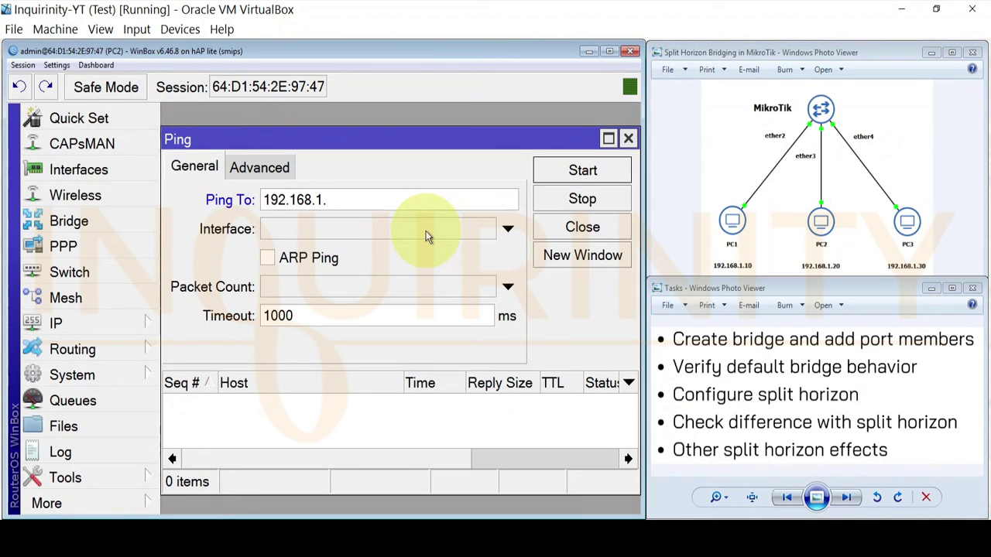
pyautogui.write('10')
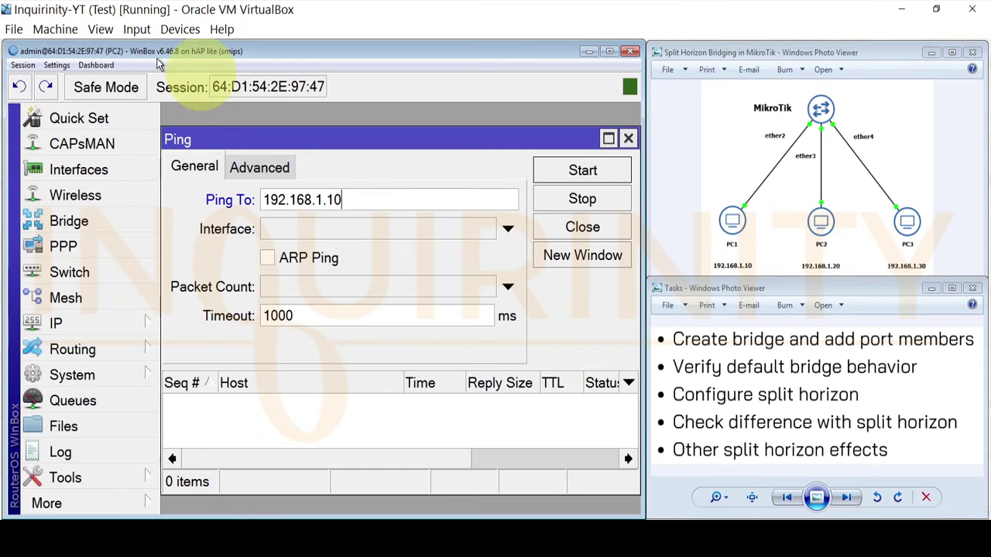
pyautogui.click(583, 169)
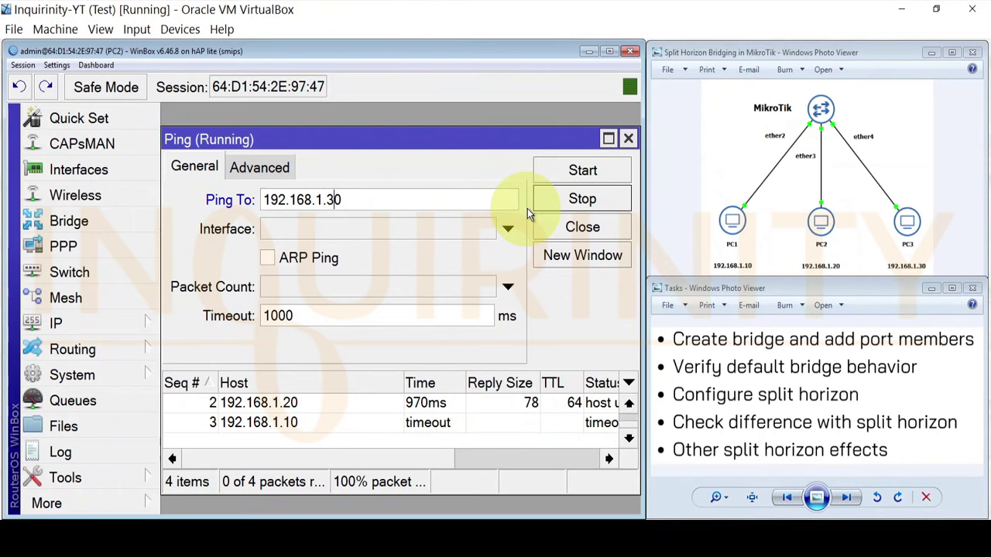
pyautogui.click(584, 171)
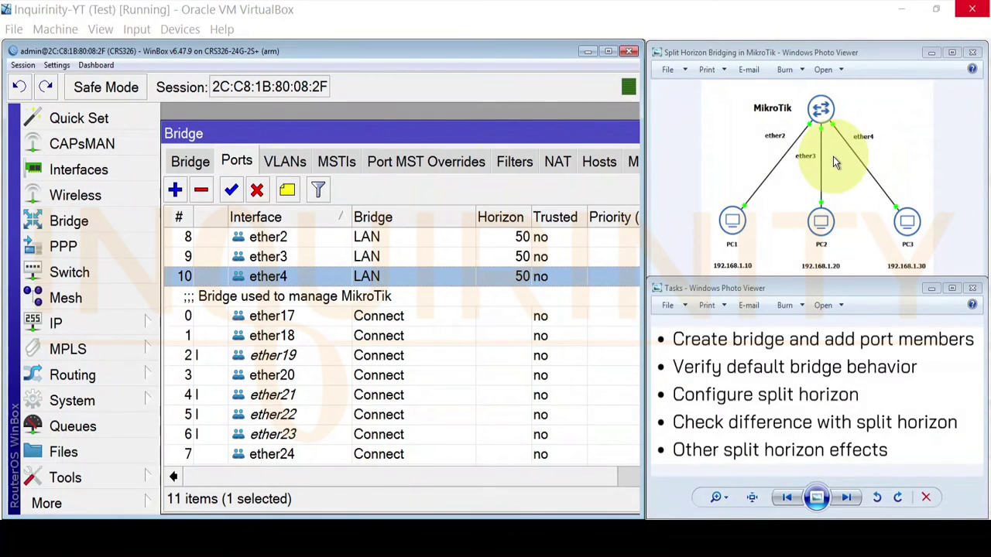
# On the CRS326, set the Horizon value of LAN bridge port ether3 to 60 and reopen the port to check it
pyautogui.click(370, 237)
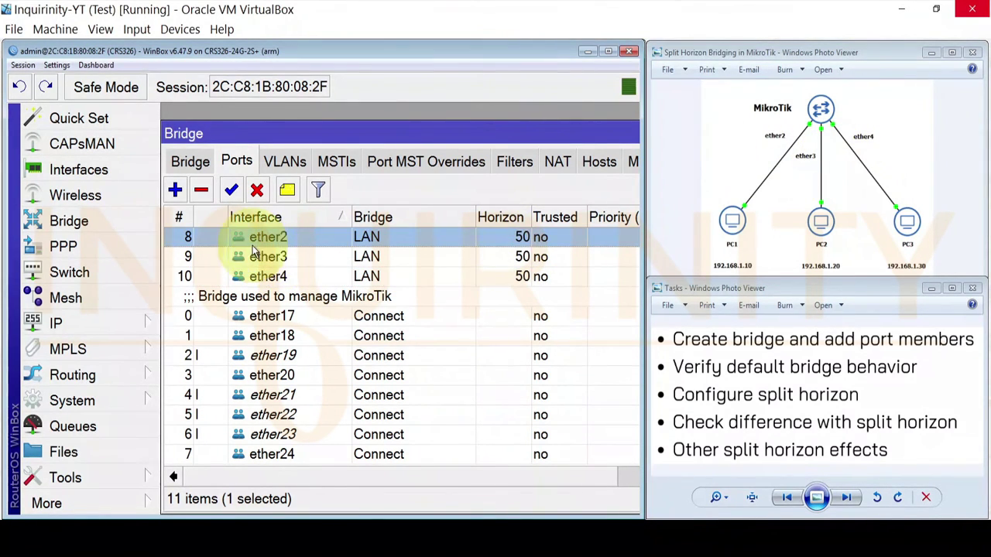
pyautogui.doubleClick(500, 257)
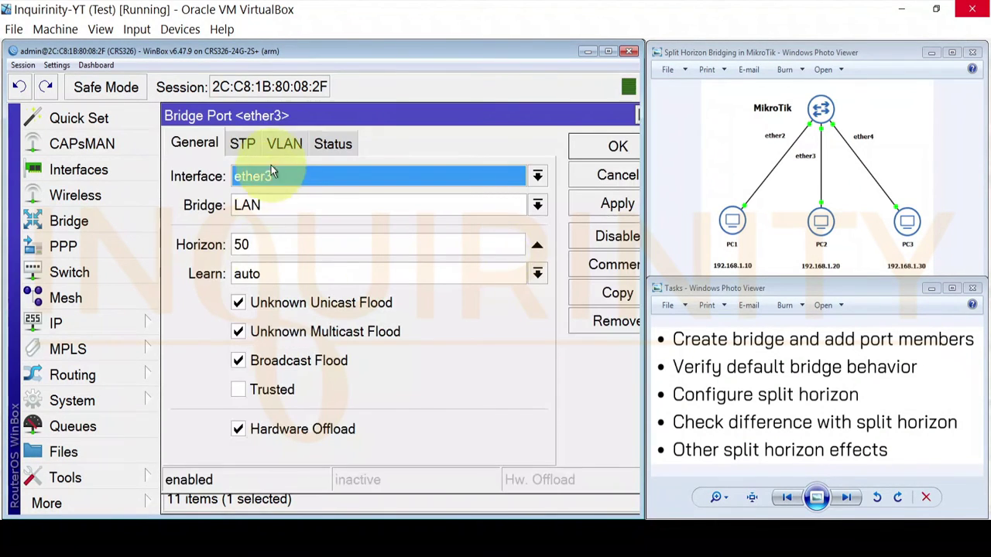
pyautogui.moveTo(259, 245); pyautogui.dragTo(196, 242)
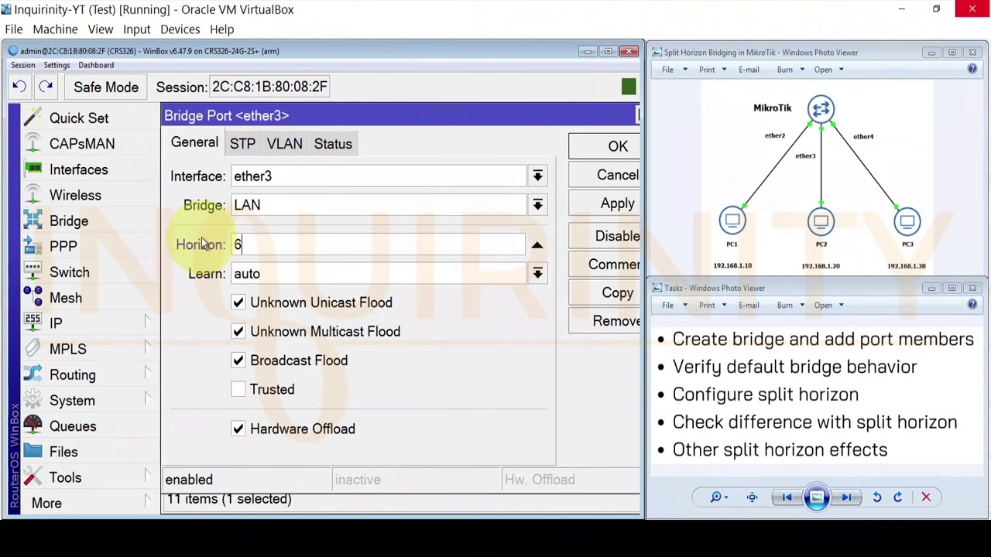
pyautogui.write('60')
pyautogui.click(618, 146)
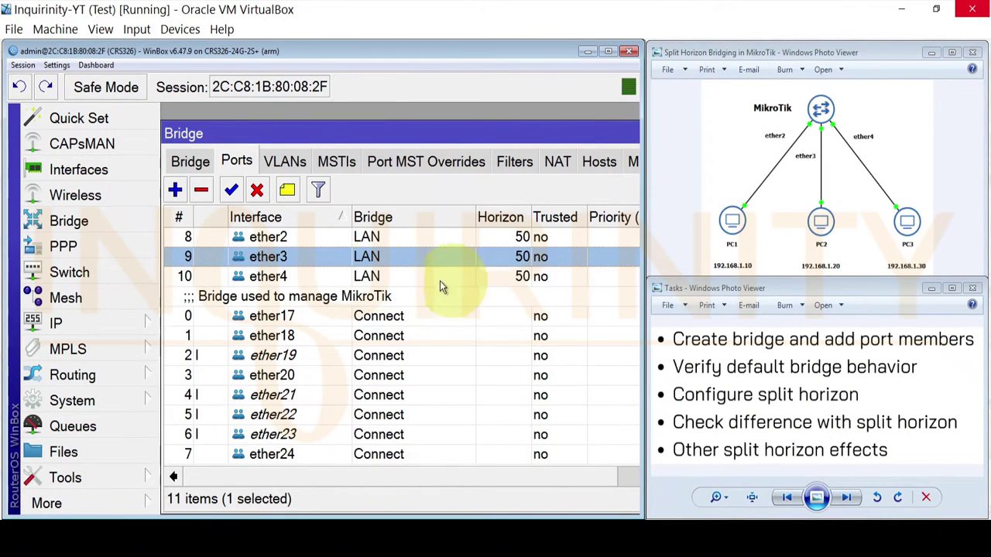
pyautogui.doubleClick(478, 258)
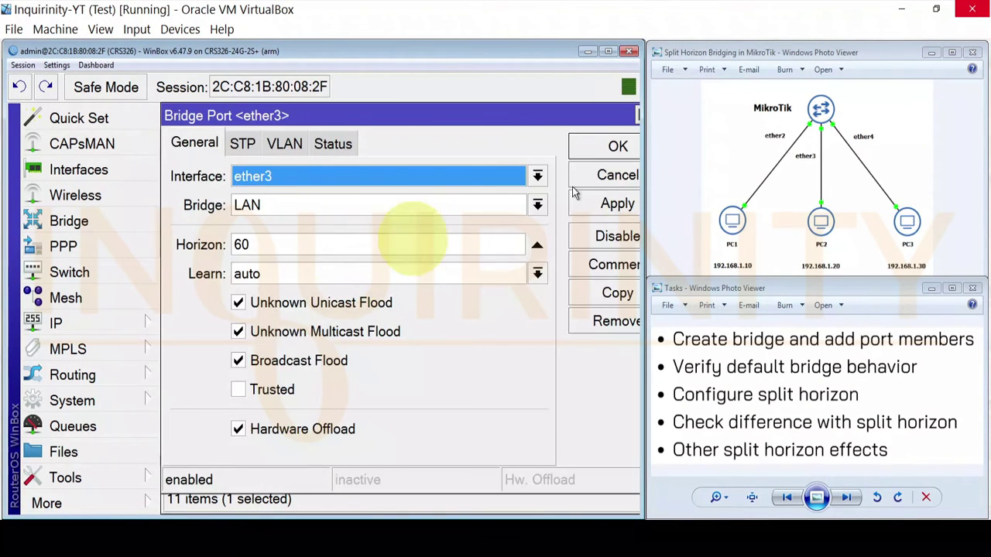
pyautogui.click(615, 146)
# Set the Horizon value of LAN bridge port ether4 to 70
pyautogui.doubleClick(473, 277)
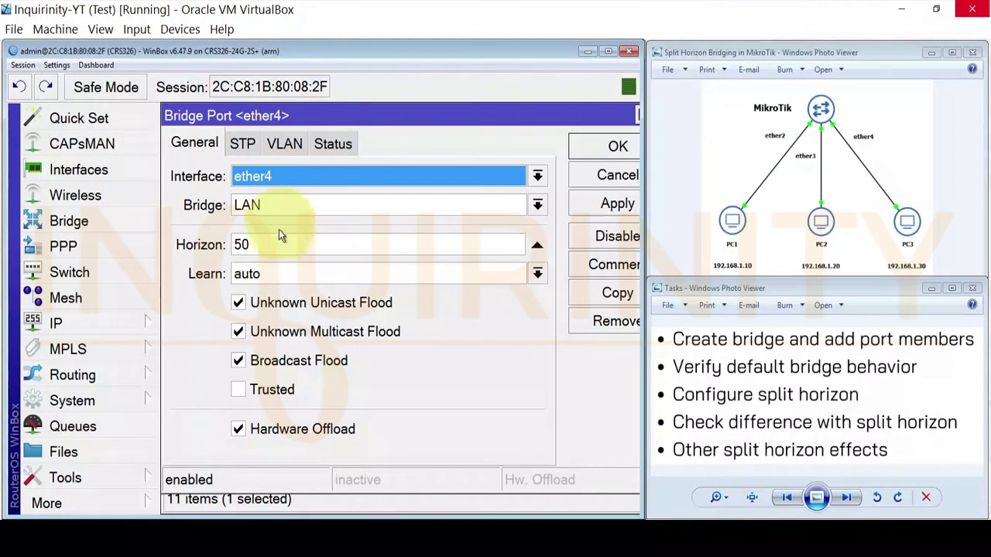
pyautogui.moveTo(256, 245); pyautogui.dragTo(199, 242)
pyautogui.write('70')
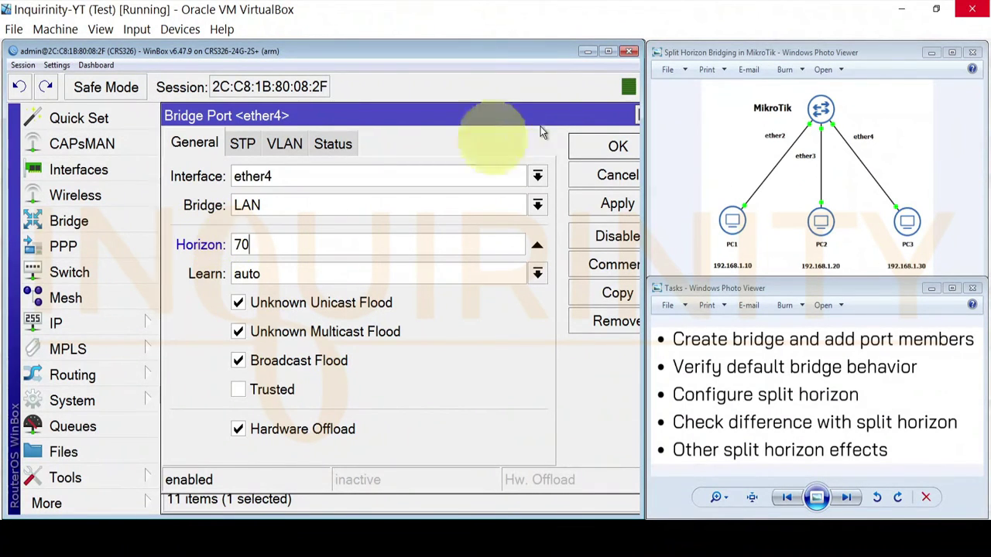
pyautogui.click(615, 147)
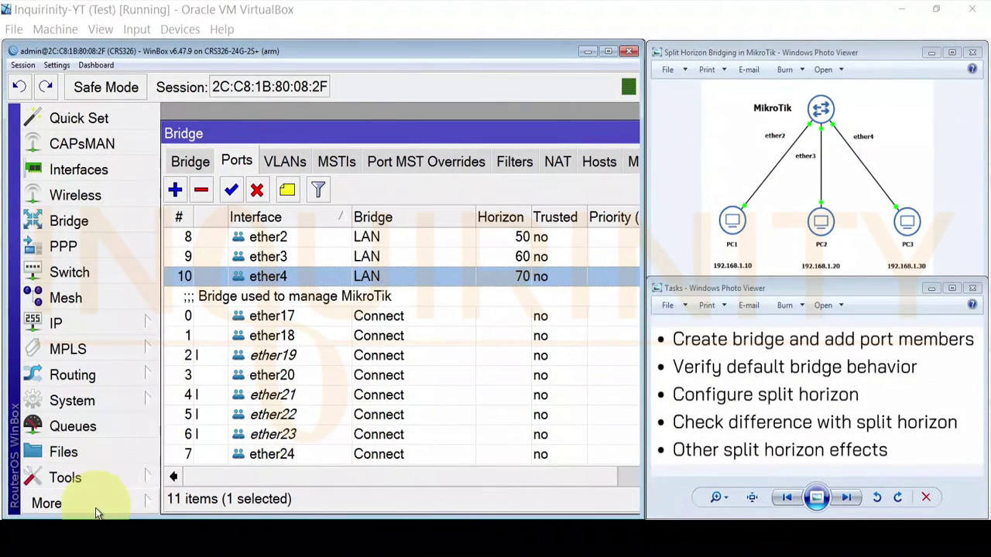
# Return to the PC1 session and repeat the pings to 192.168.1.20 and 192.168.1.30 with differing port horizons
pyautogui.click(95, 542)
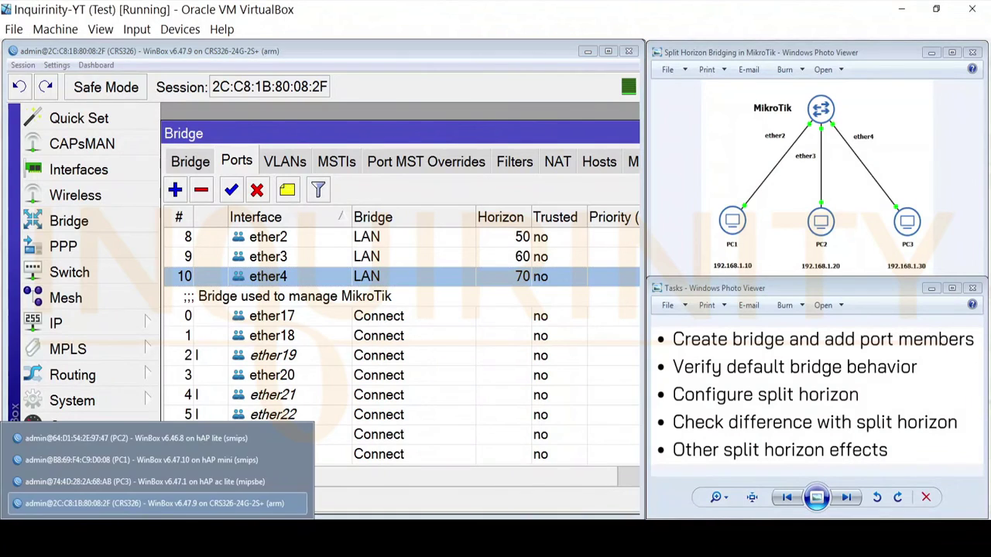
pyautogui.click(124, 460)
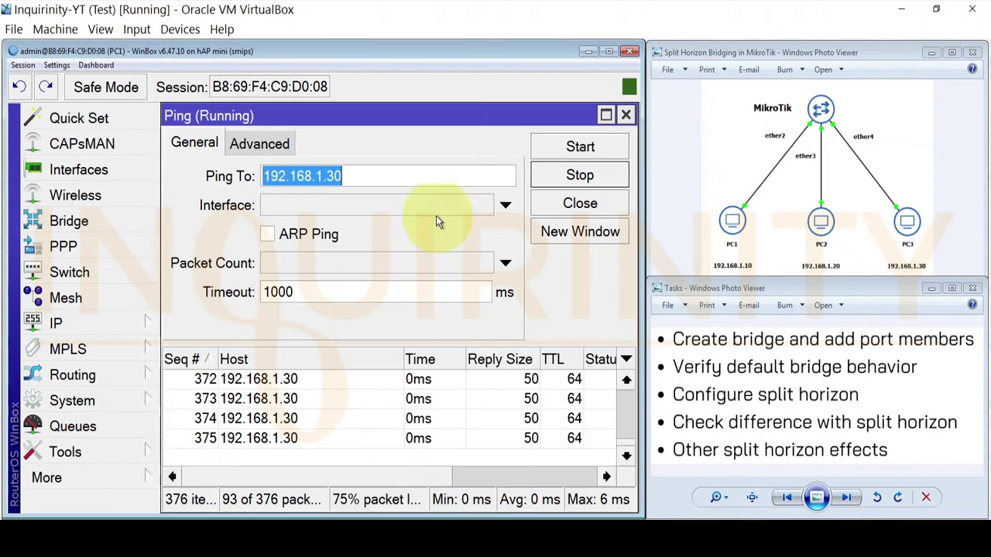
pyautogui.click(335, 176)
pyautogui.write('2')
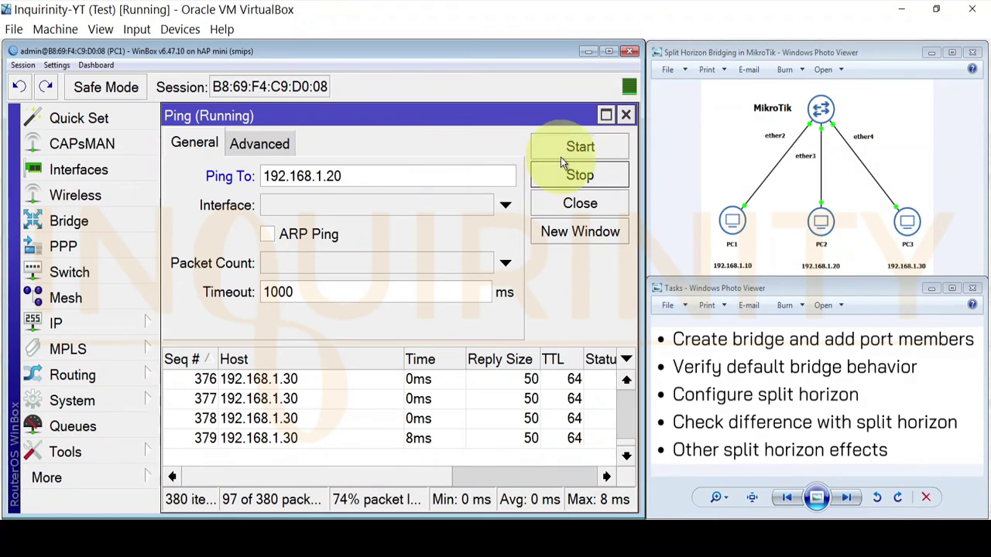
pyautogui.click(561, 155)
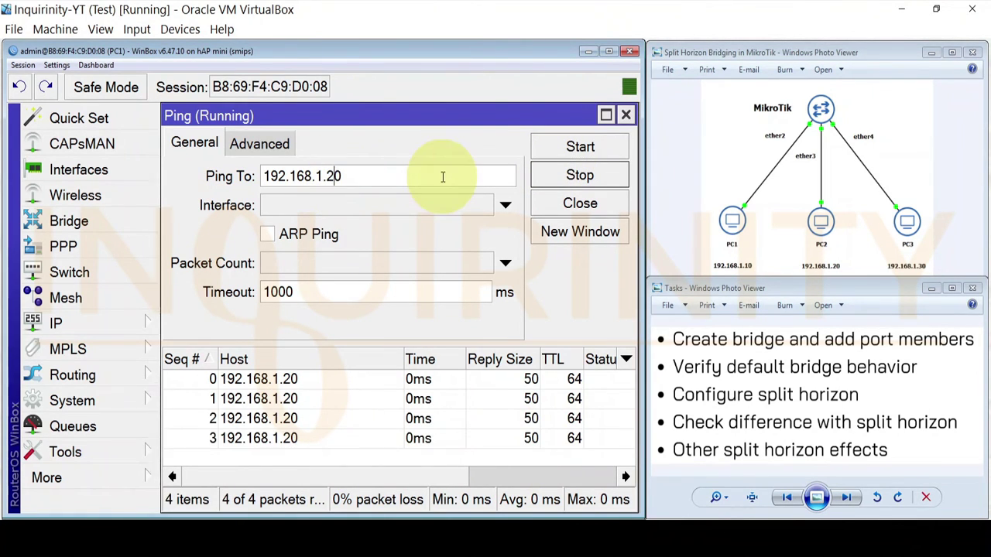
pyautogui.press('BackSpace')
pyautogui.write('3')
pyautogui.click(552, 146)
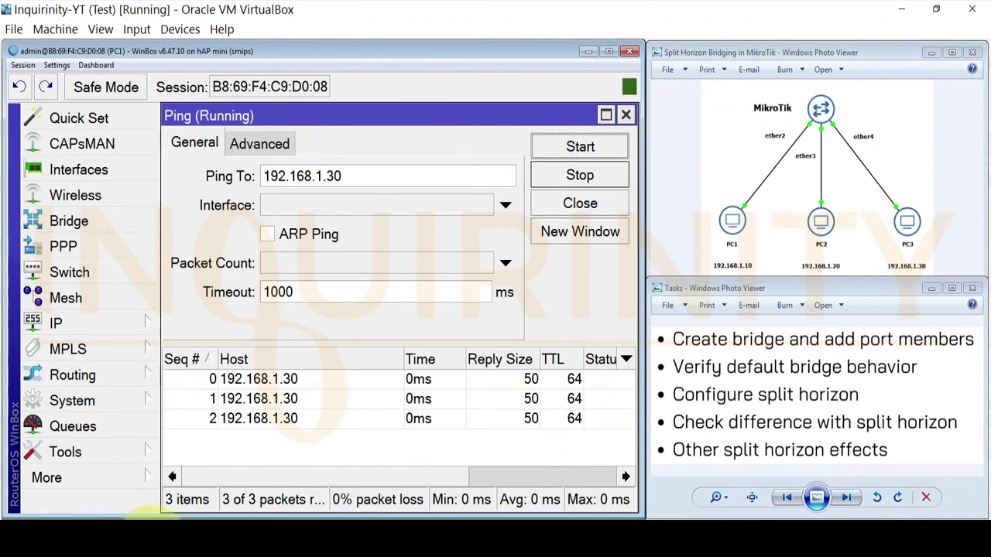
# Return to the PC2 session and repeat the pings to 192.168.1.10 and 192.168.1.30
pyautogui.click(131, 445)
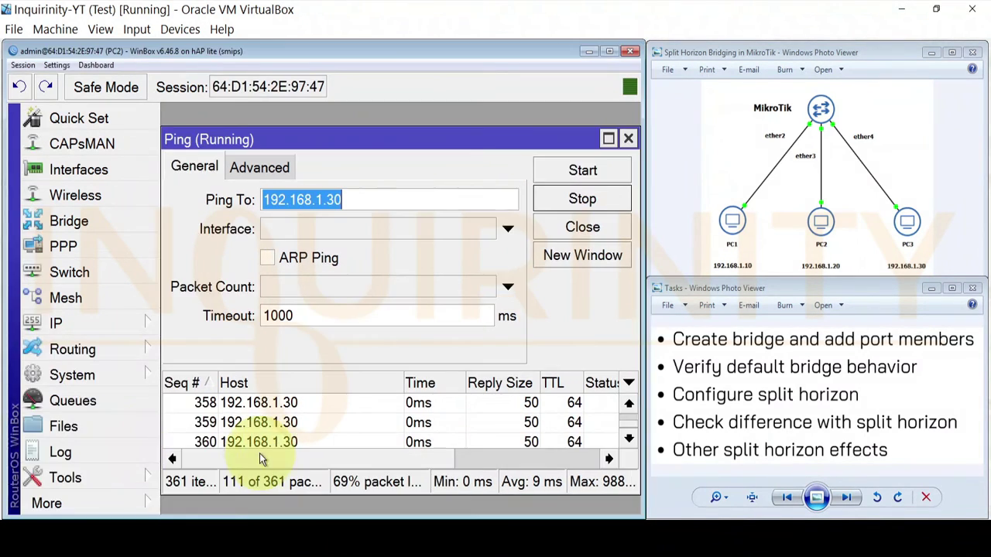
pyautogui.click(336, 200)
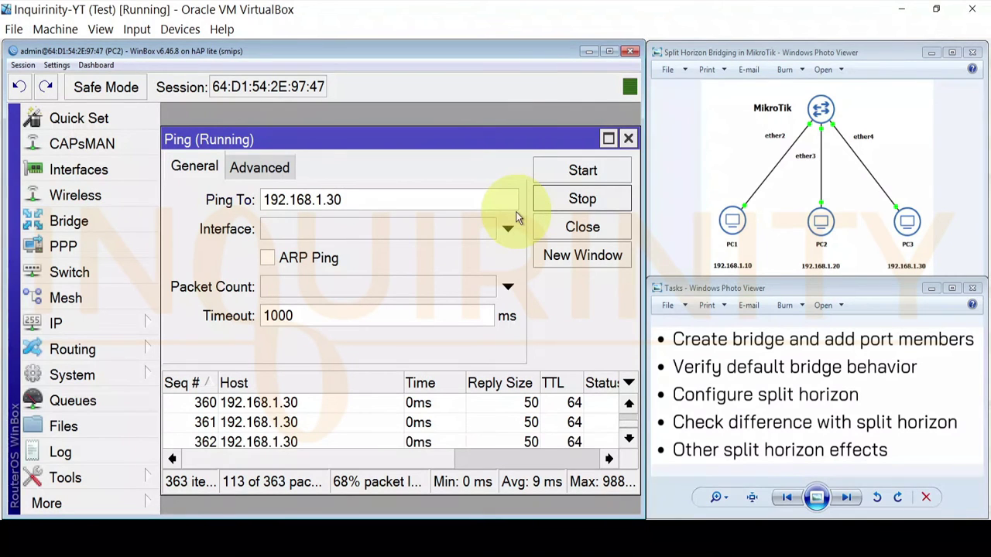
pyautogui.press('BackSpace')
pyautogui.write('1')
pyautogui.click(582, 199)
pyautogui.click(582, 170)
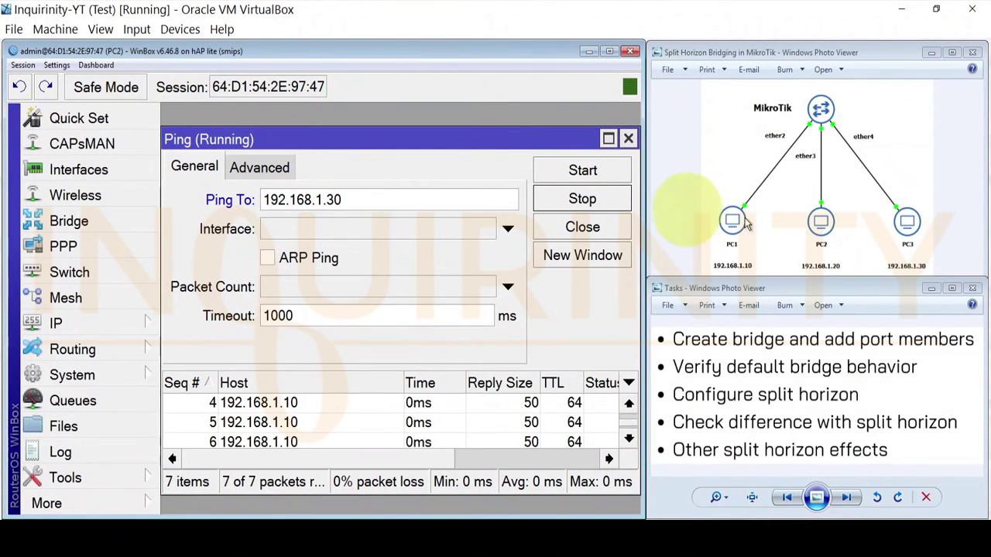
pyautogui.click(581, 170)
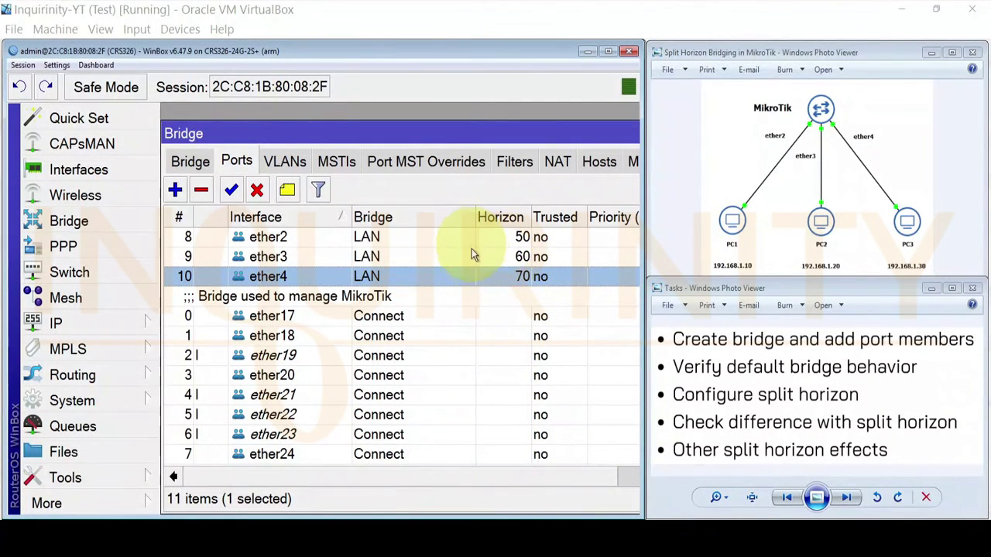
# Set the Horizon value of LAN bridge port ether3 to 50 and compare the horizon values of ether2, ether3 and ether4
pyautogui.doubleClick(515, 260)
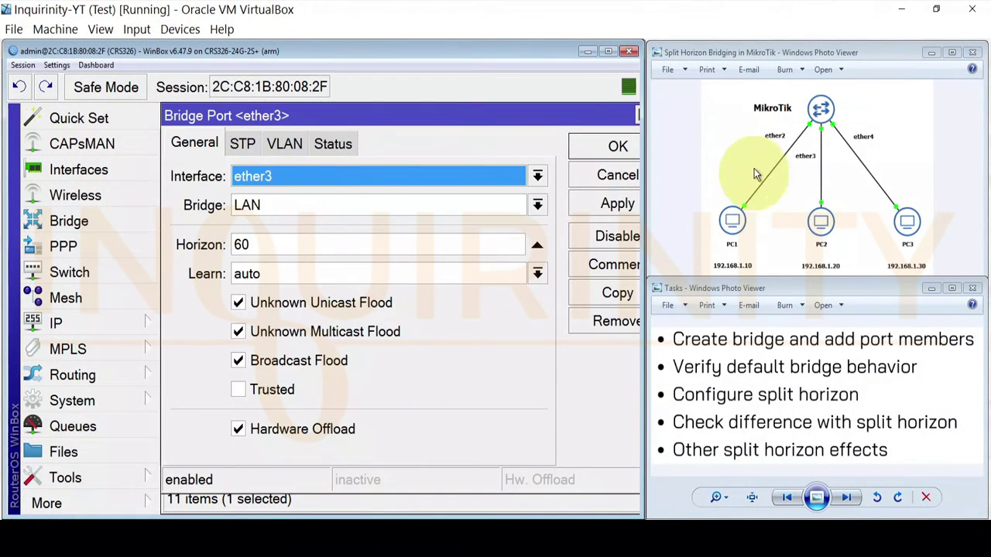
pyautogui.moveTo(250, 245); pyautogui.dragTo(186, 245)
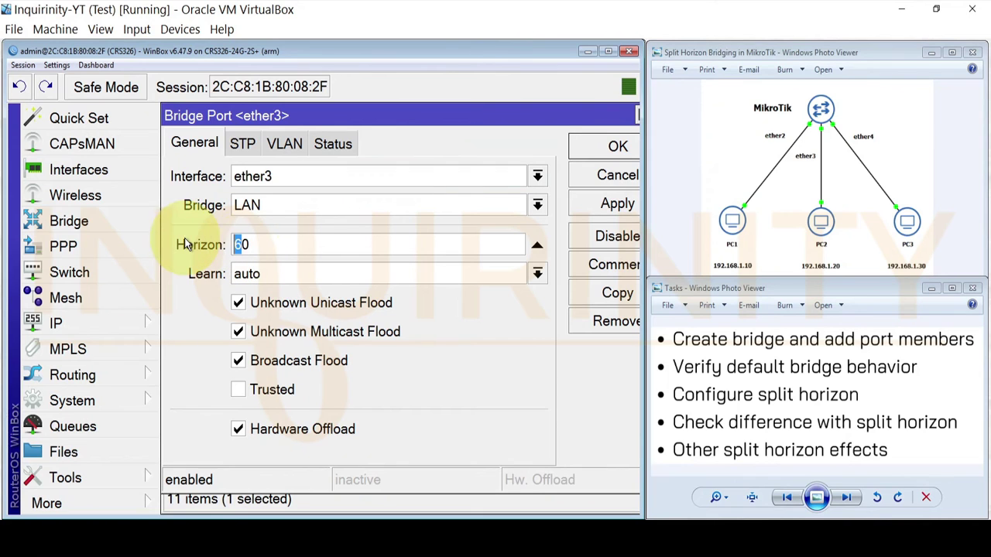
pyautogui.write('5')
pyautogui.click(619, 147)
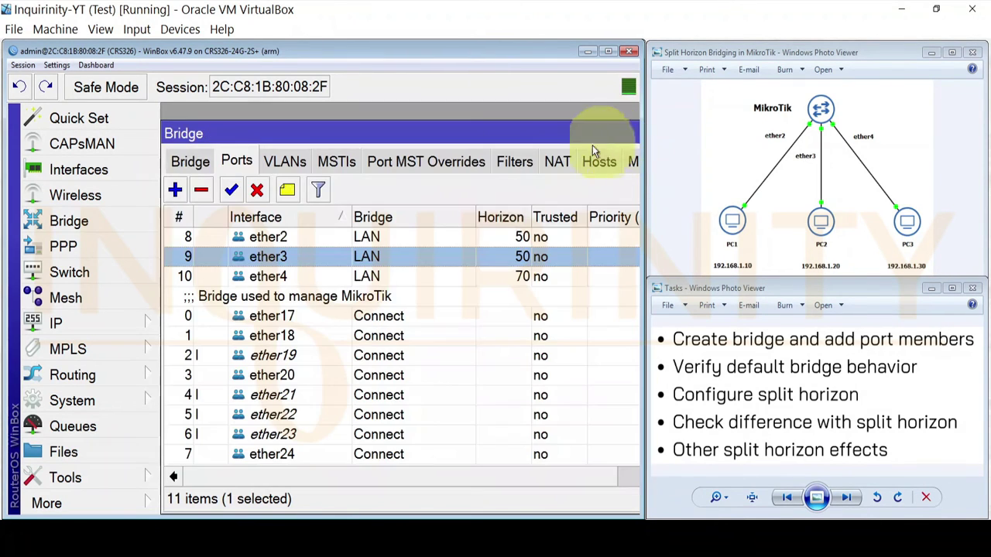
pyautogui.click(255, 237)
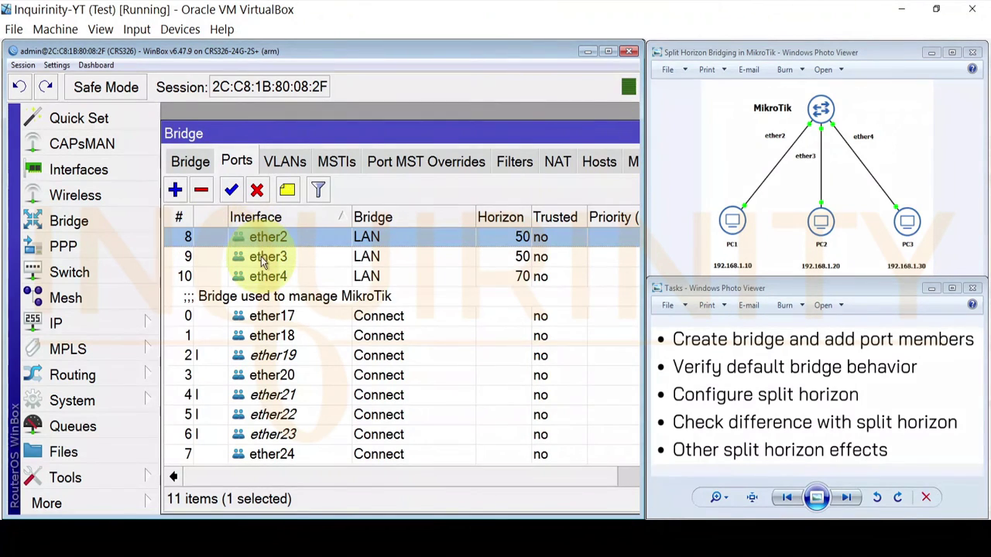
pyautogui.click(460, 254)
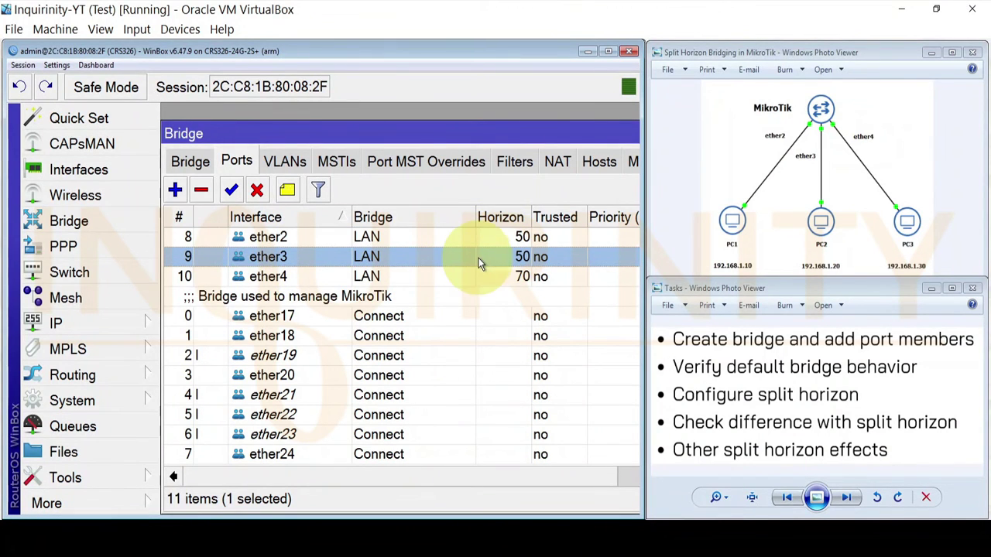
pyautogui.click(557, 279)
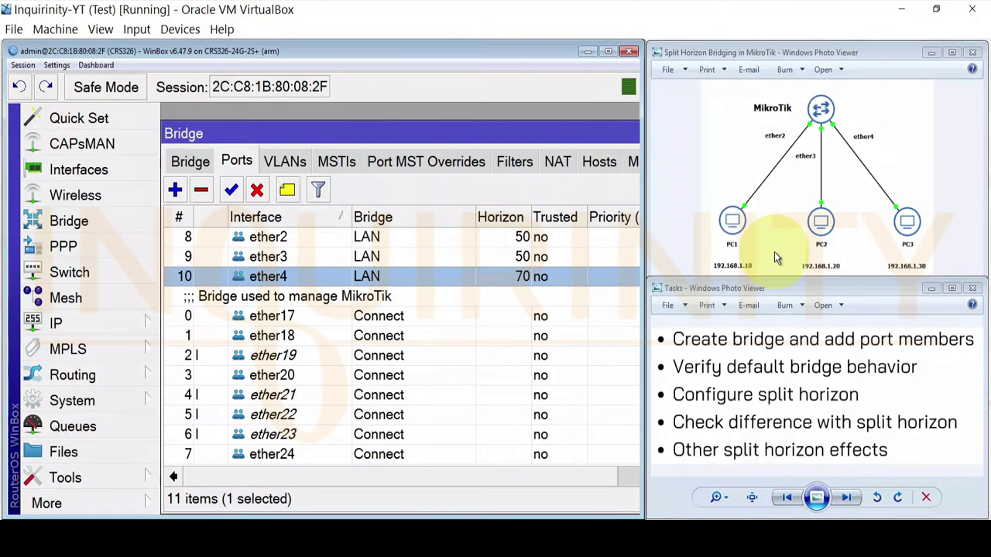
# Switch to the PC1 session and ping 192.168.1.20 and 192.168.1.30 with ether2 and ether3 sharing a horizon value
pyautogui.moveTo(159, 542)
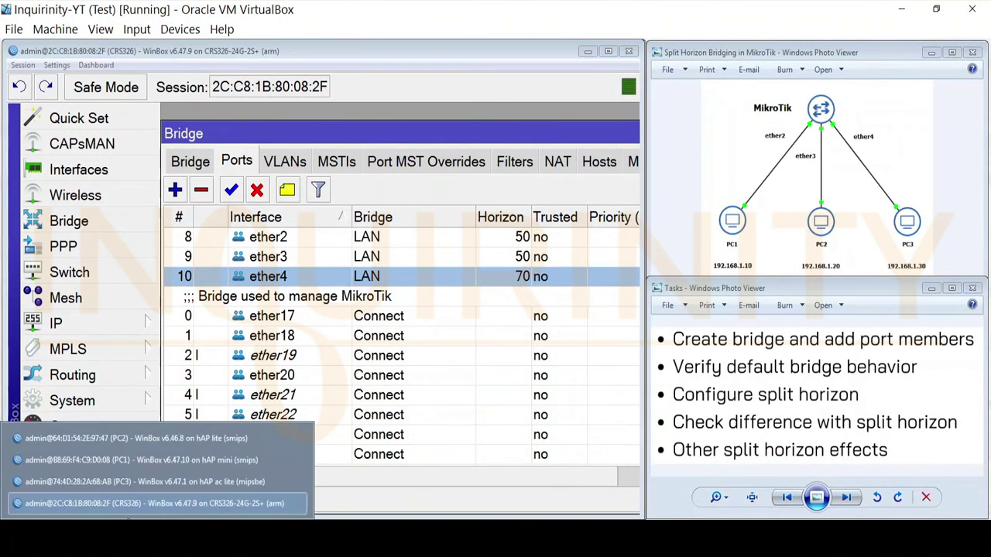
pyautogui.click(120, 439)
pyautogui.moveTo(124, 542)
pyautogui.click(122, 460)
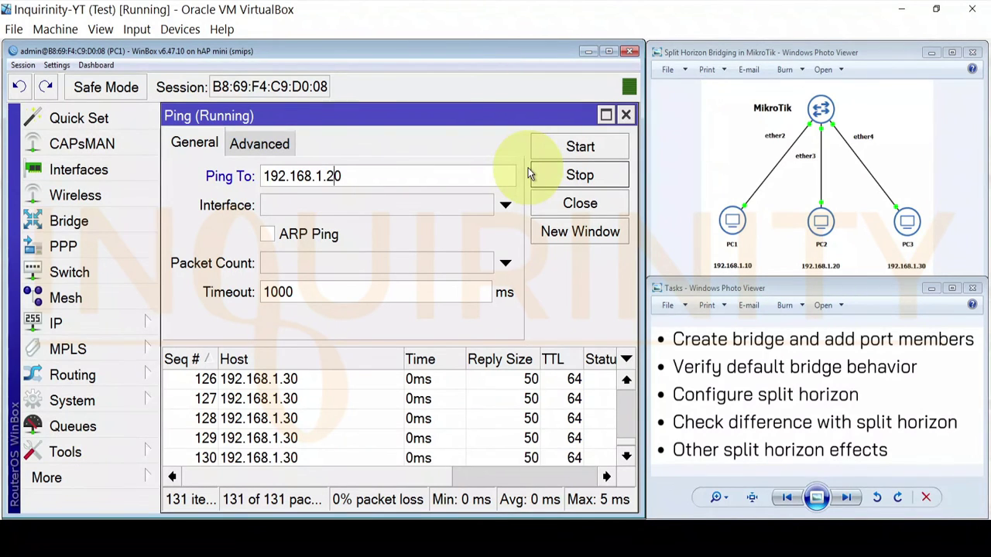
pyautogui.click(583, 145)
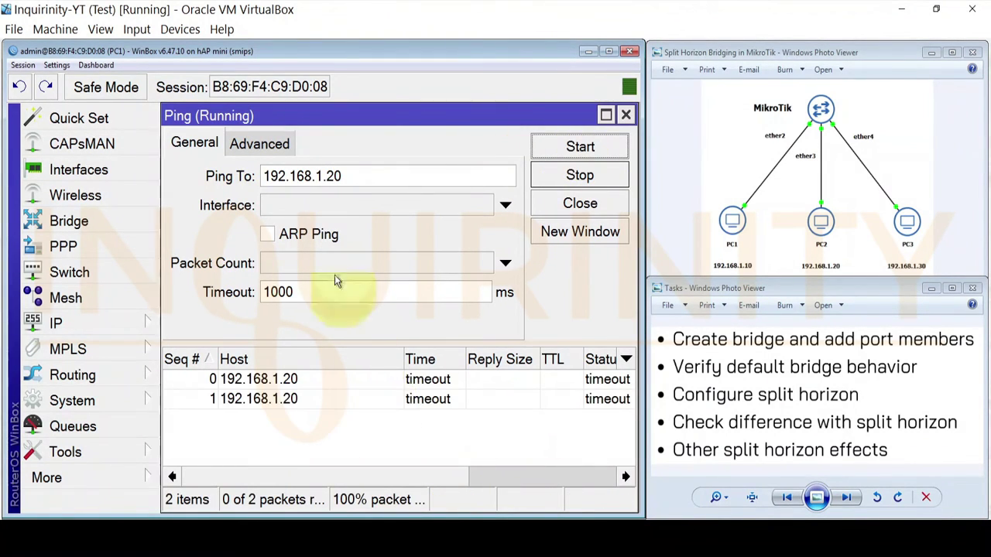
pyautogui.click(334, 176)
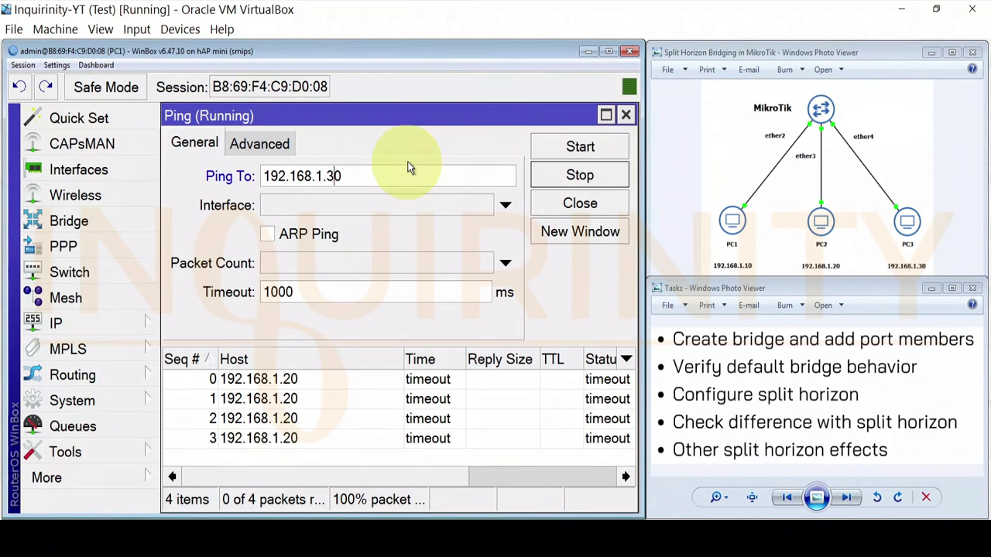
pyautogui.write('3')
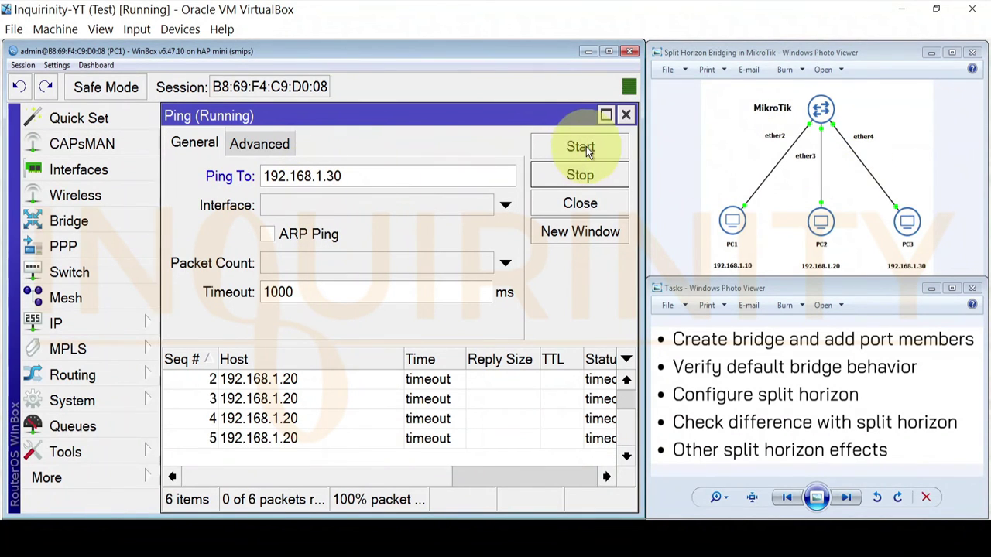
pyautogui.click(588, 151)
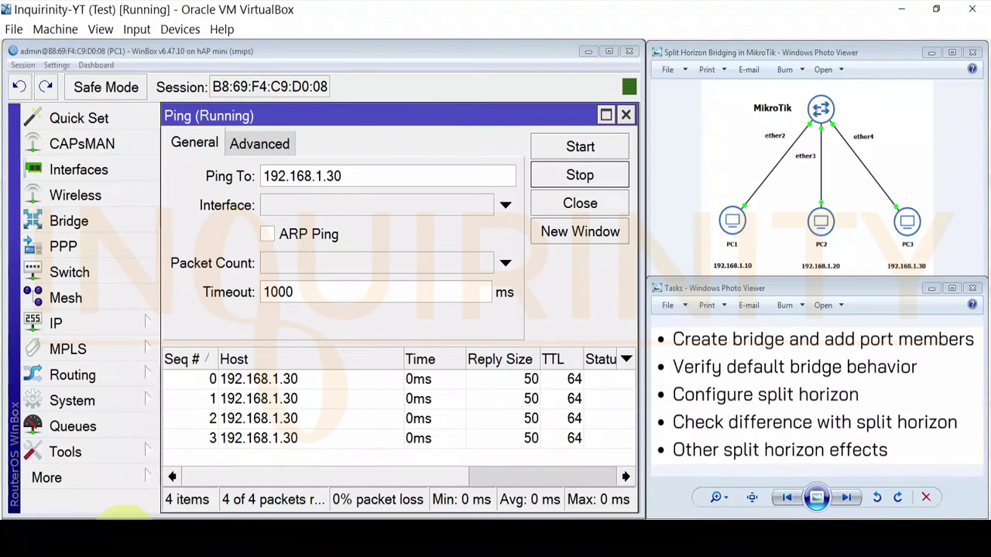
# Switch to the PC2 session, ping 192.168.1.10, and restart the ping for the remaining PC
pyautogui.moveTo(154, 519)
pyautogui.click(129, 441)
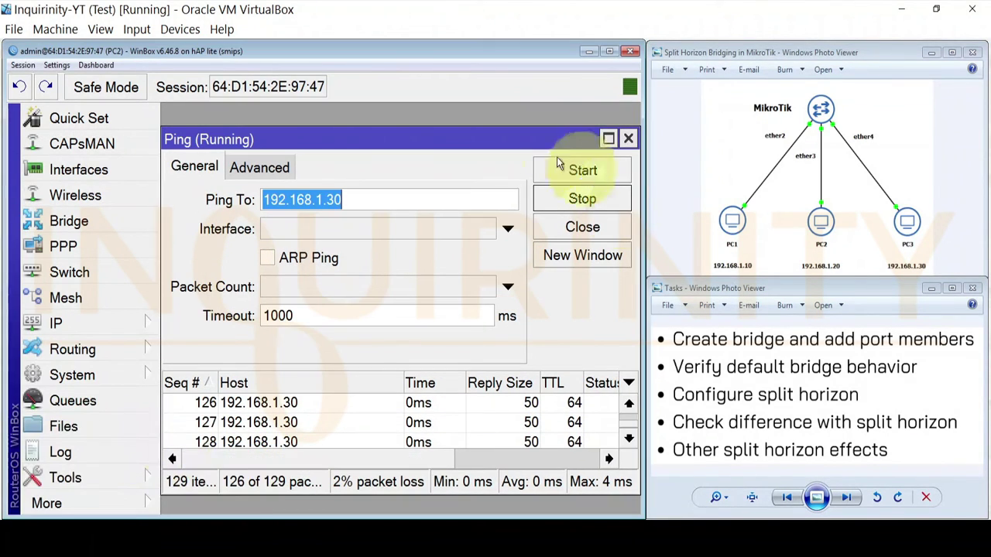
pyautogui.click(336, 200)
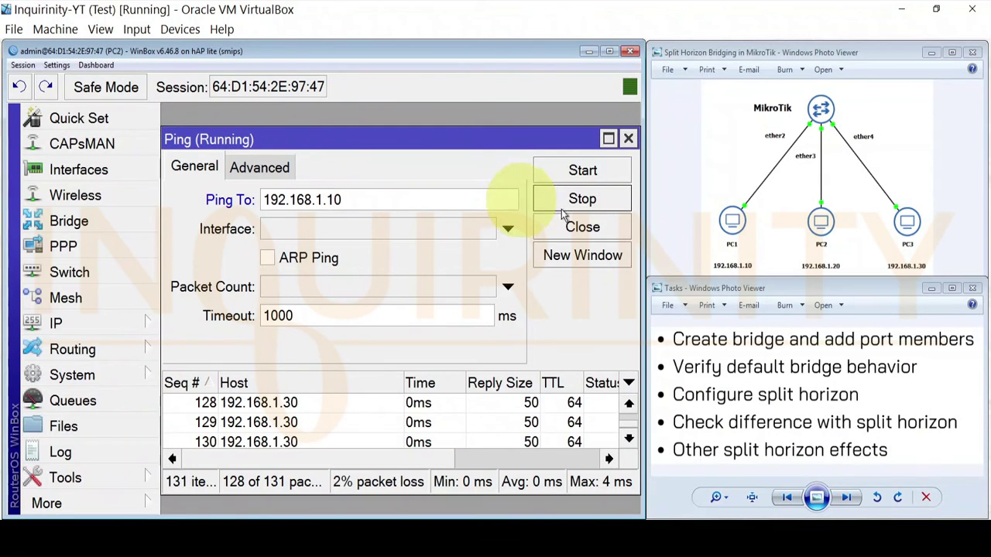
pyautogui.click(583, 171)
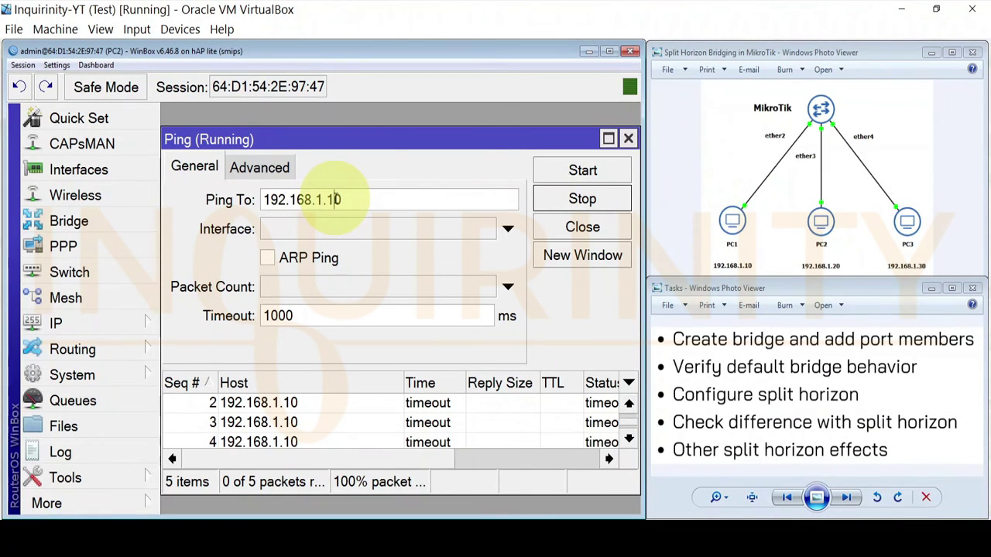
pyautogui.click(610, 170)
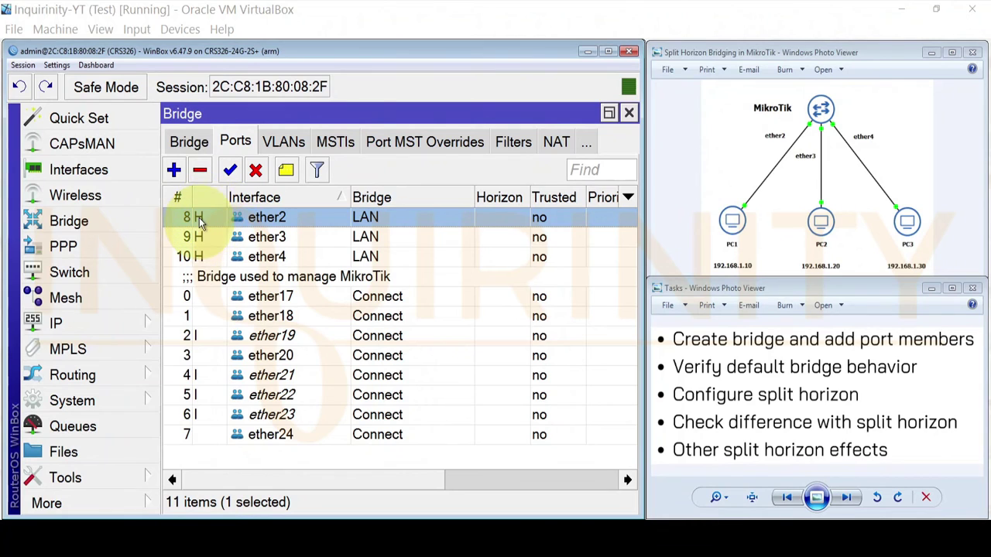
# Check the hardware offload flags of LAN bridge ports ether2, ether3 and ether4 and view the CRS326's switch chip entry
pyautogui.moveTo(199, 218)
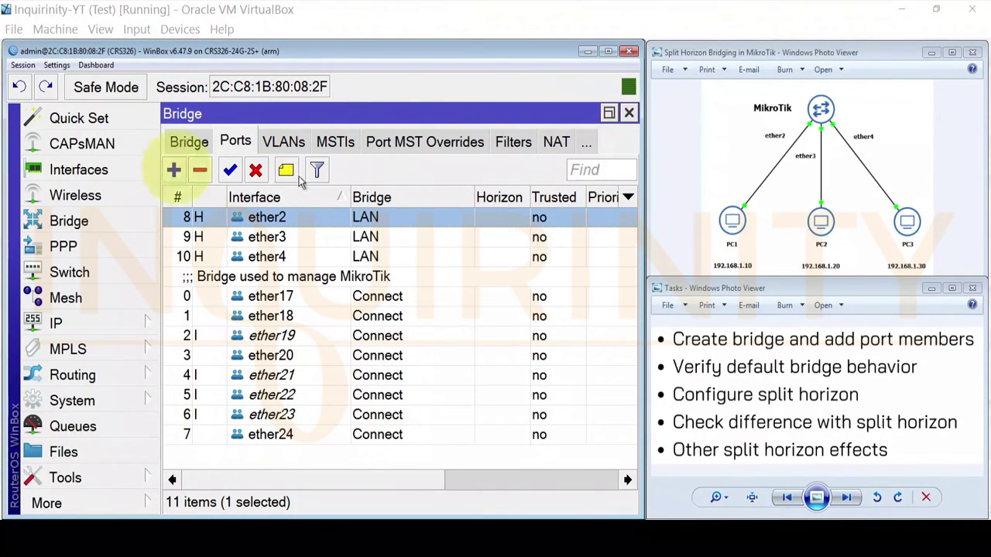
pyautogui.click(73, 280)
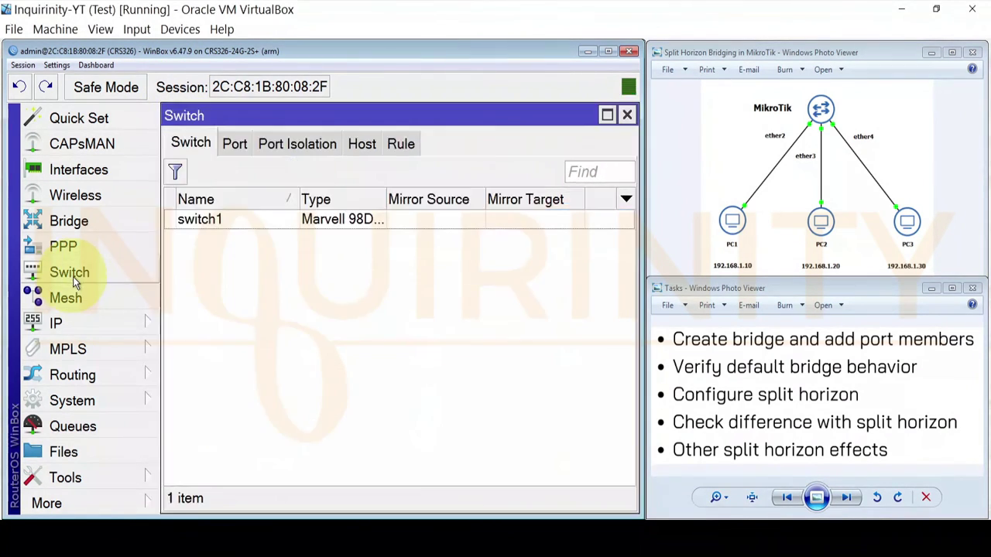
pyautogui.click(626, 115)
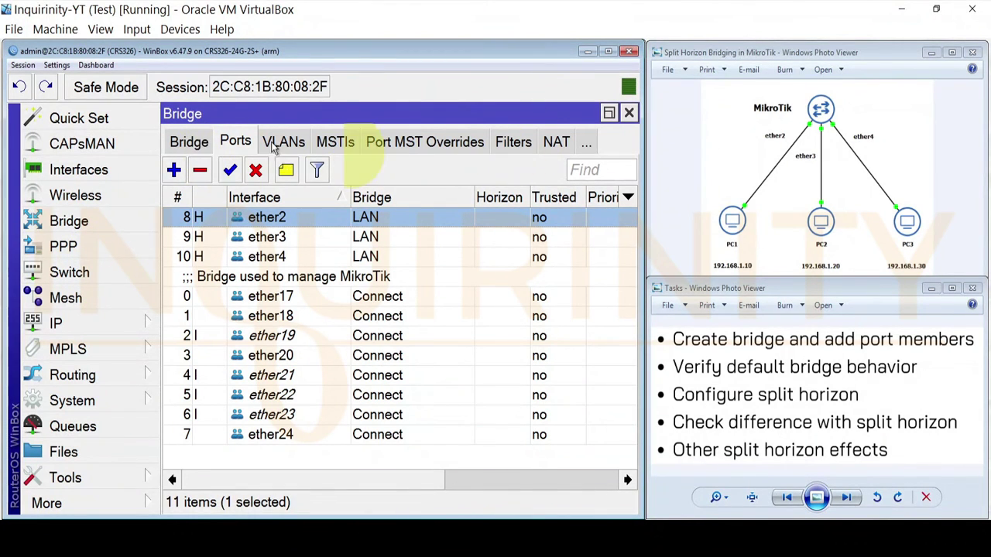
pyautogui.click(68, 272)
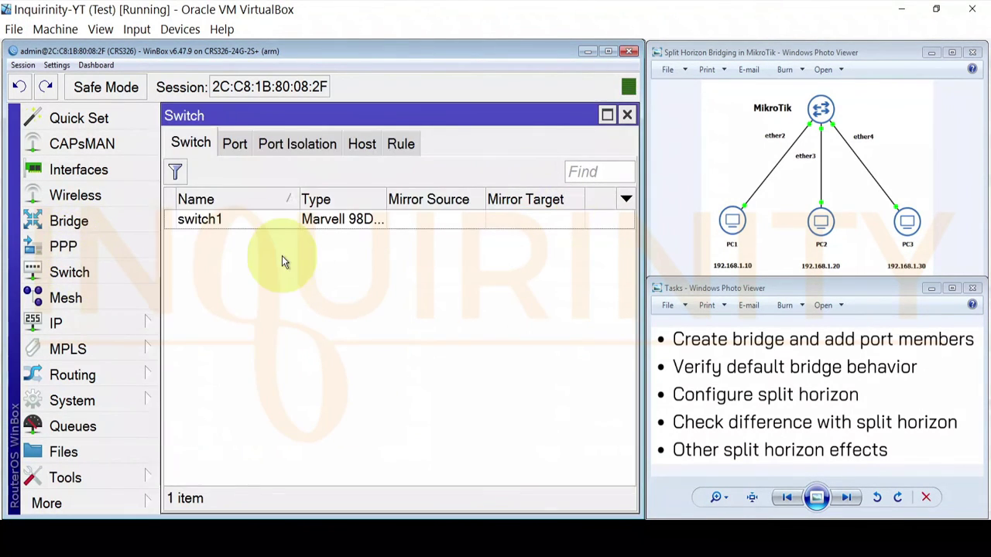
pyautogui.click(628, 115)
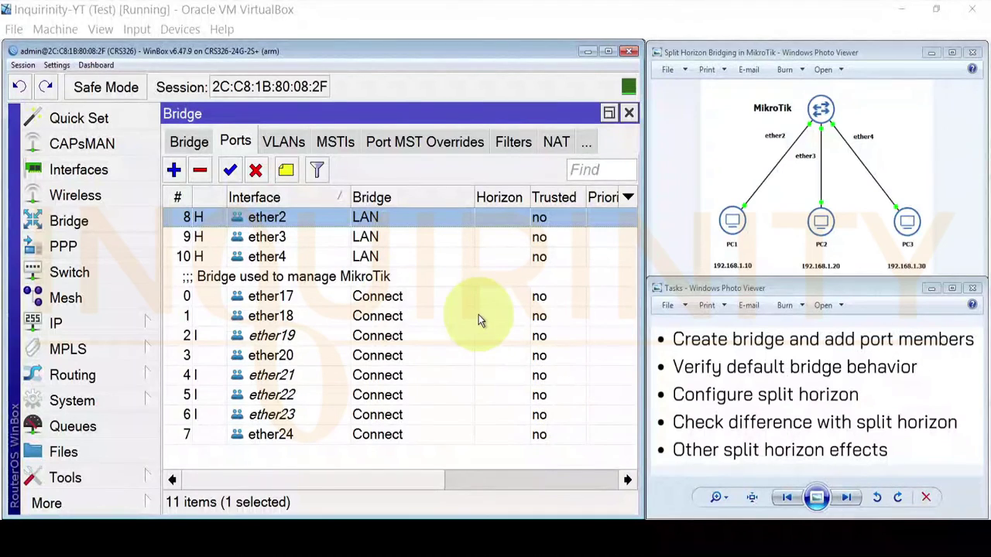
# Set the Horizon value of LAN bridge port ether2 to 40
pyautogui.doubleClick(273, 217)
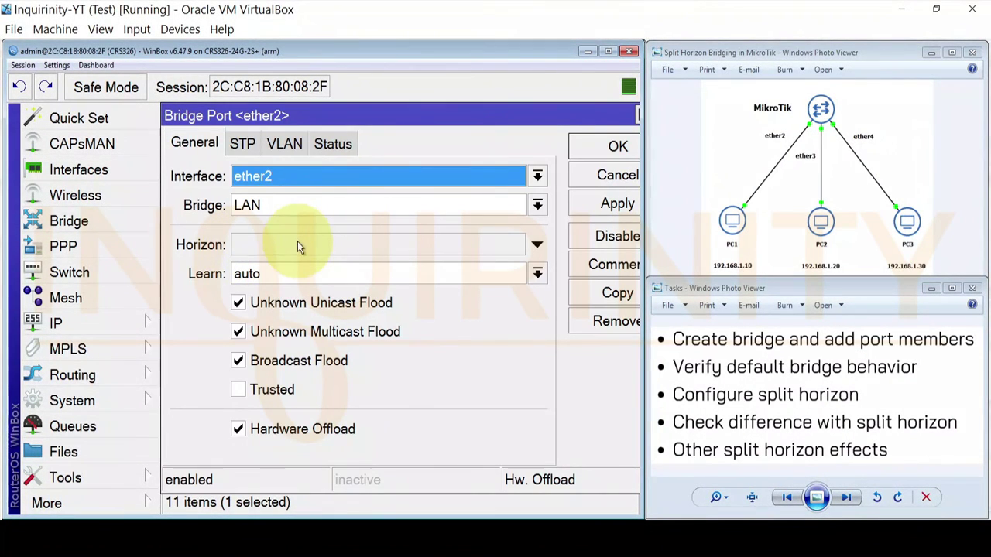
pyautogui.click(298, 242)
pyautogui.write('40')
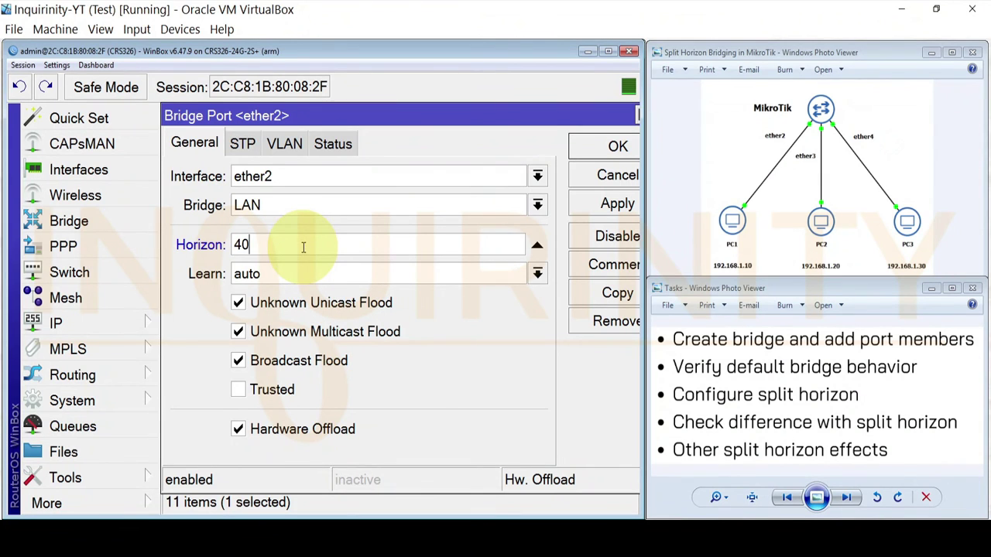
pyautogui.click(604, 149)
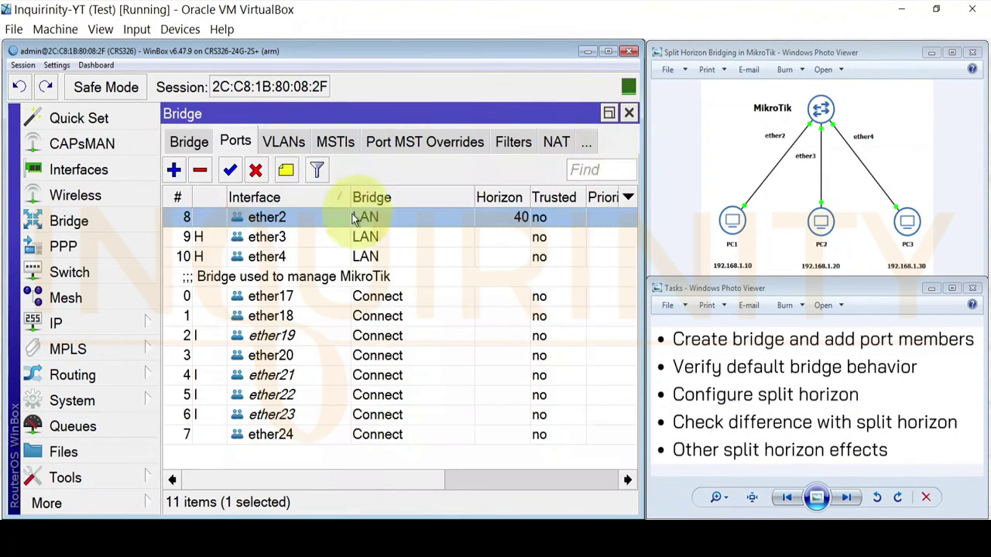
# Set the Horizon value of LAN bridge port ether3 to 100
pyautogui.doubleClick(284, 234)
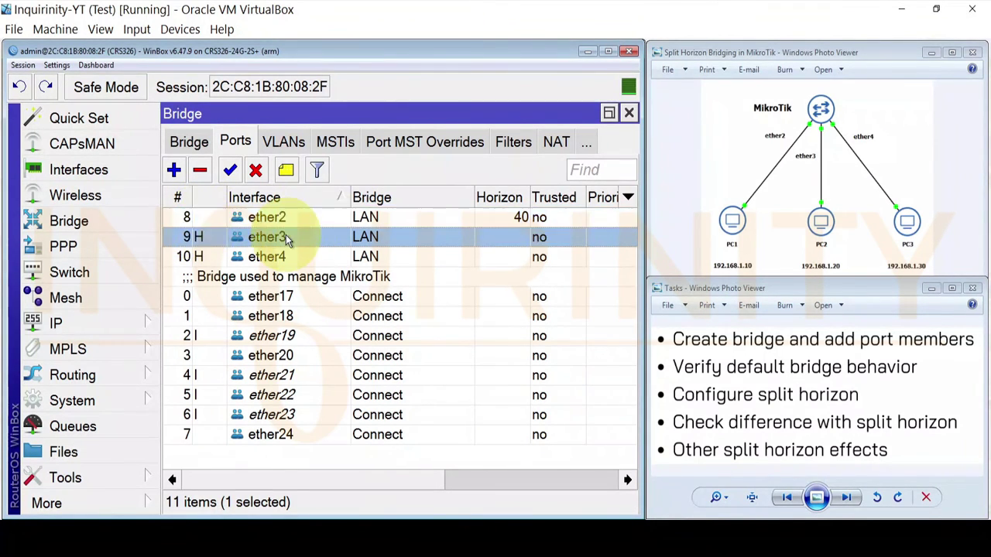
pyautogui.write('100')
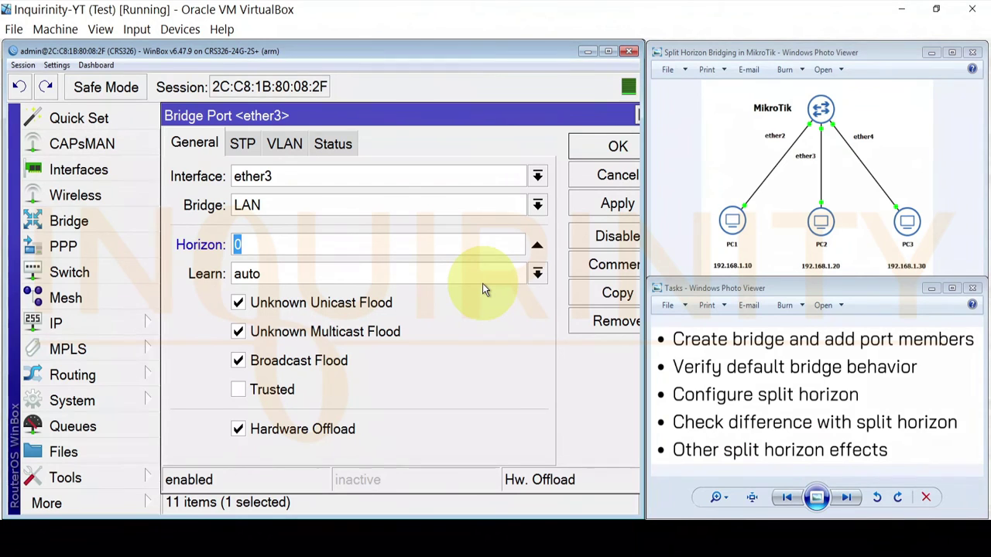
pyautogui.click(612, 138)
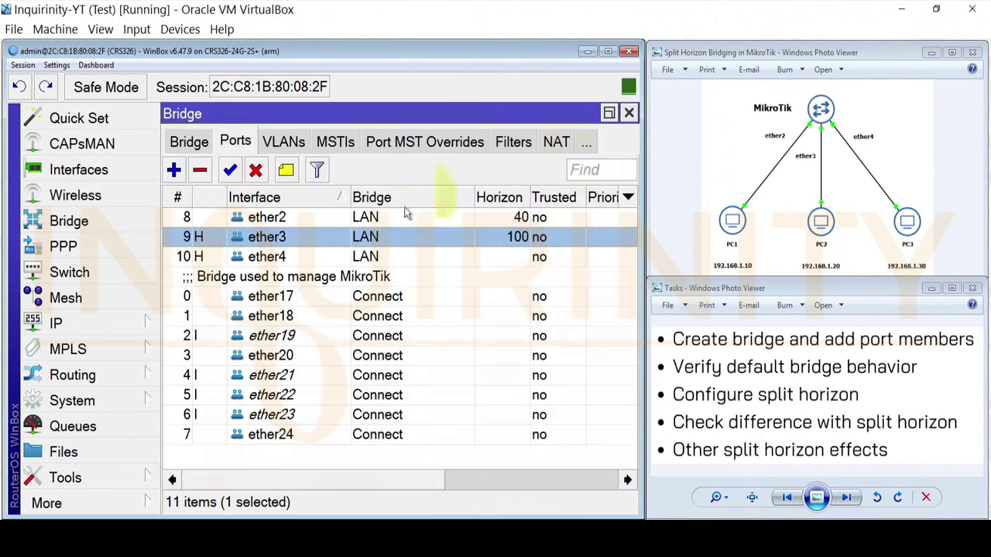
# Set the Horizon value of LAN bridge port ether4 to 200
pyautogui.doubleClick(263, 256)
pyautogui.click(333, 246)
pyautogui.write('200')
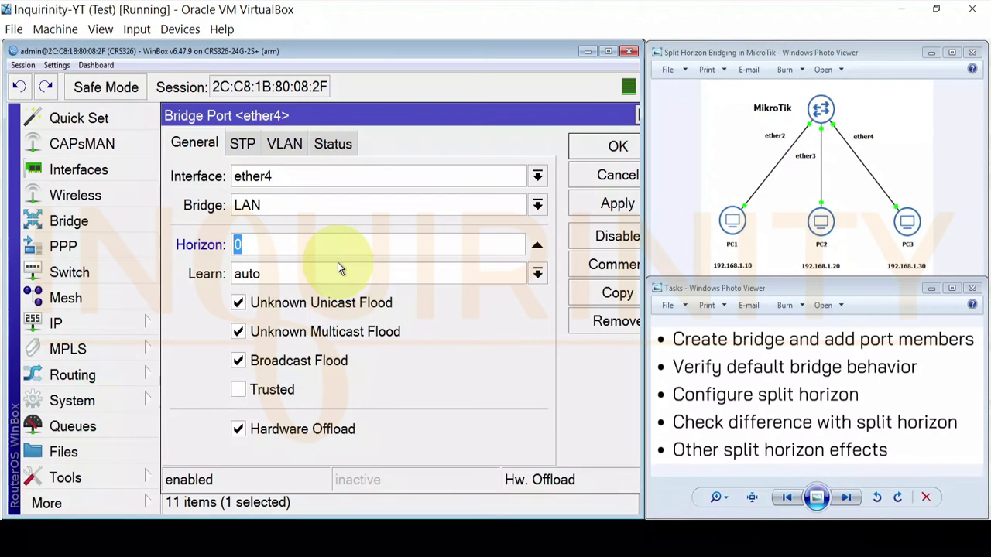
pyautogui.click(610, 154)
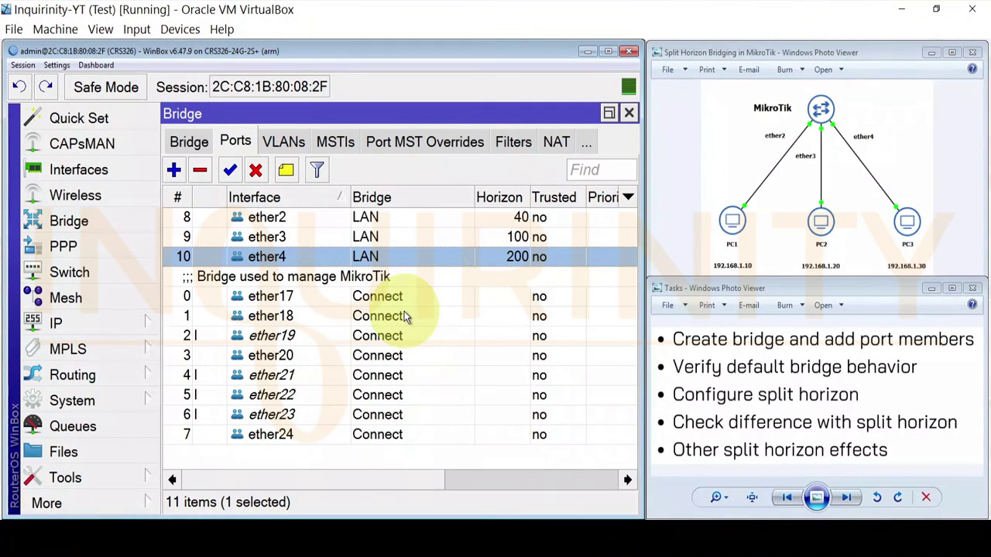
# Review the CRS326's switch chip settings, including its port list, port isolation entries and switch rules
pyautogui.click(108, 272)
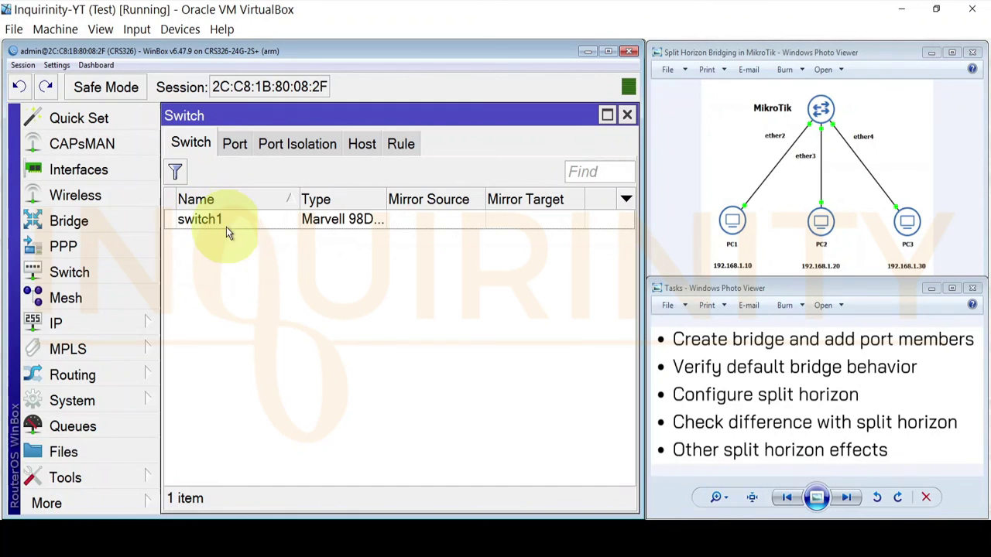
pyautogui.click(235, 148)
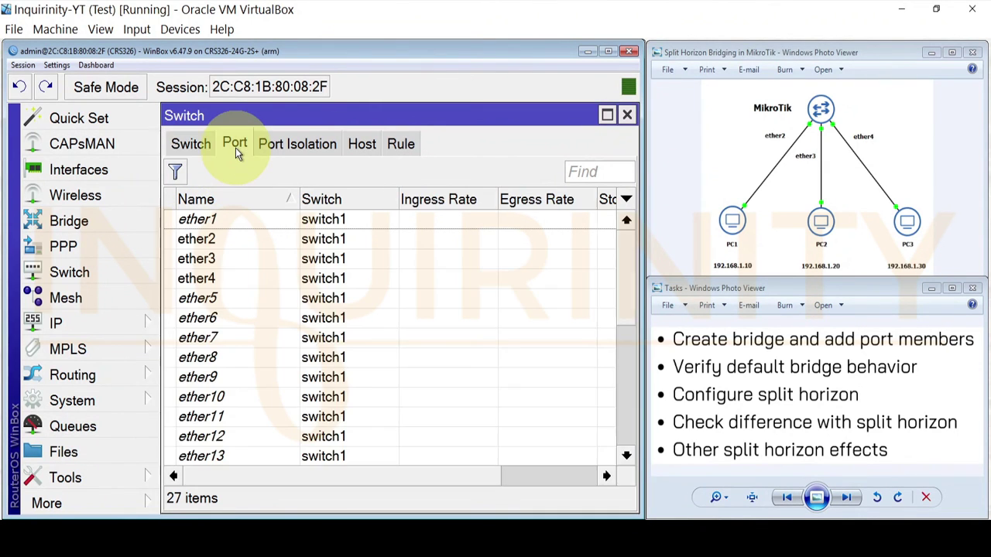
pyautogui.click(297, 146)
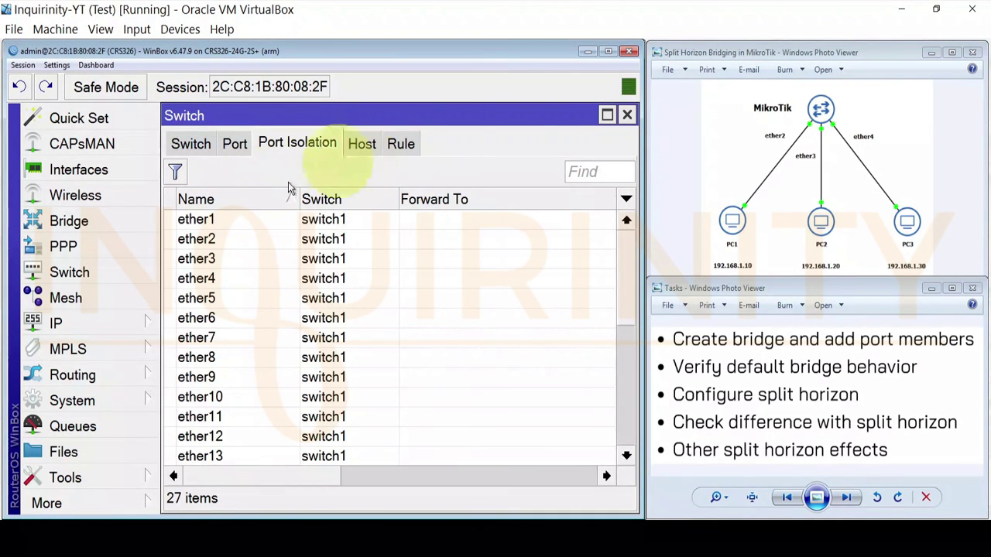
pyautogui.click(405, 144)
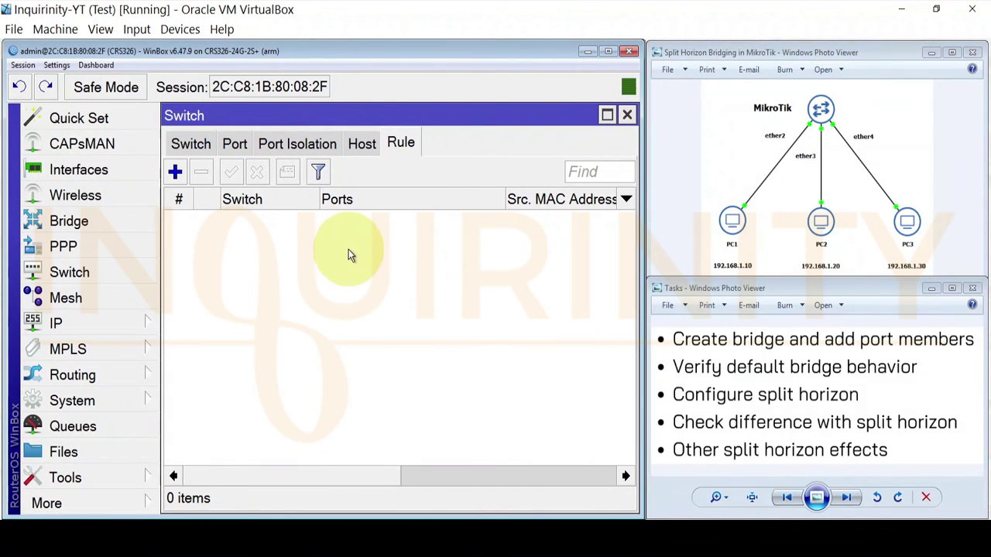